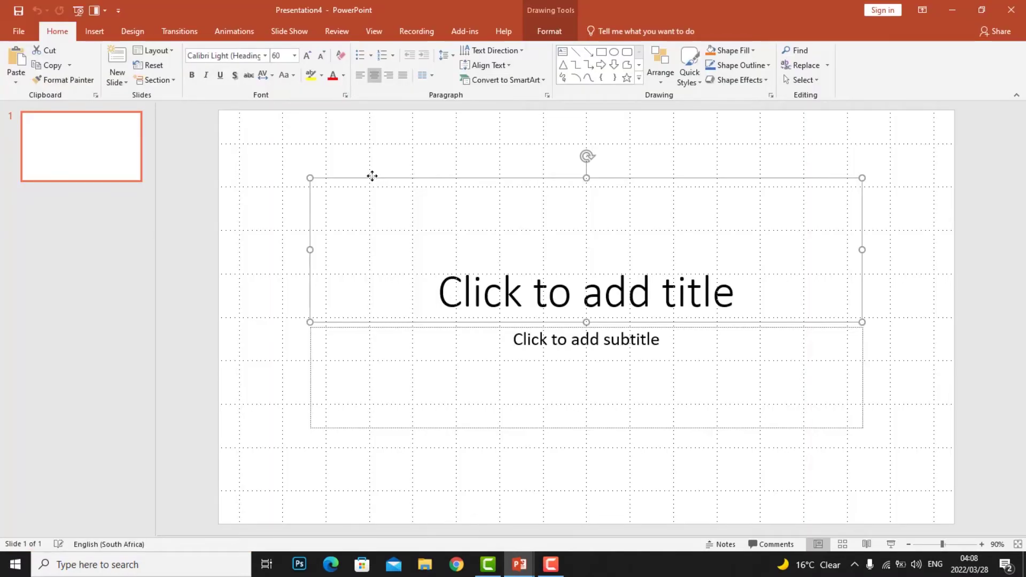
Delete the title and subtitle placeholders so the slide is empty
key(Delete)
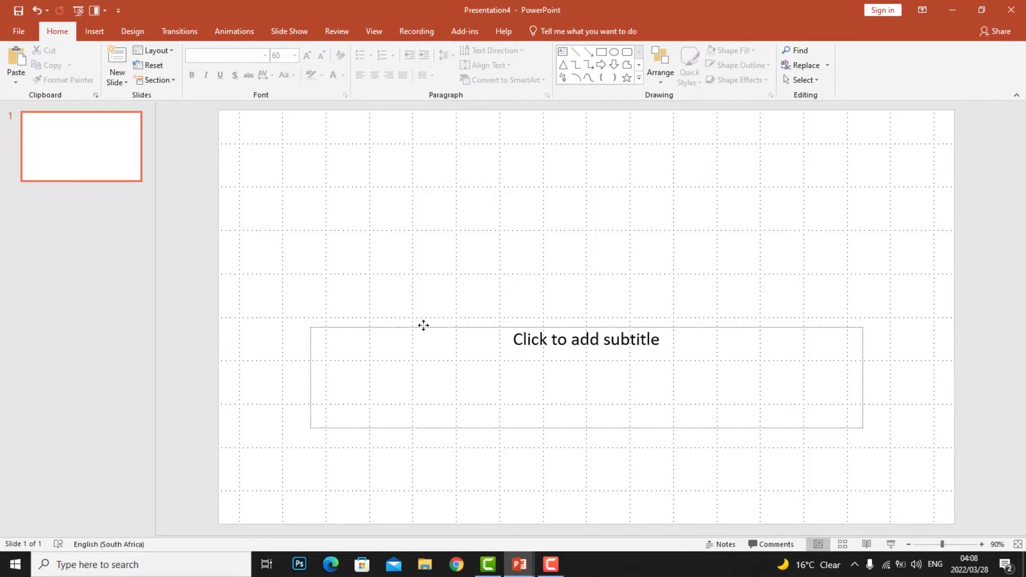
click(423, 326)
key(Delete)
Hide the ruler and keep the slide gridlines shown
click(372, 32)
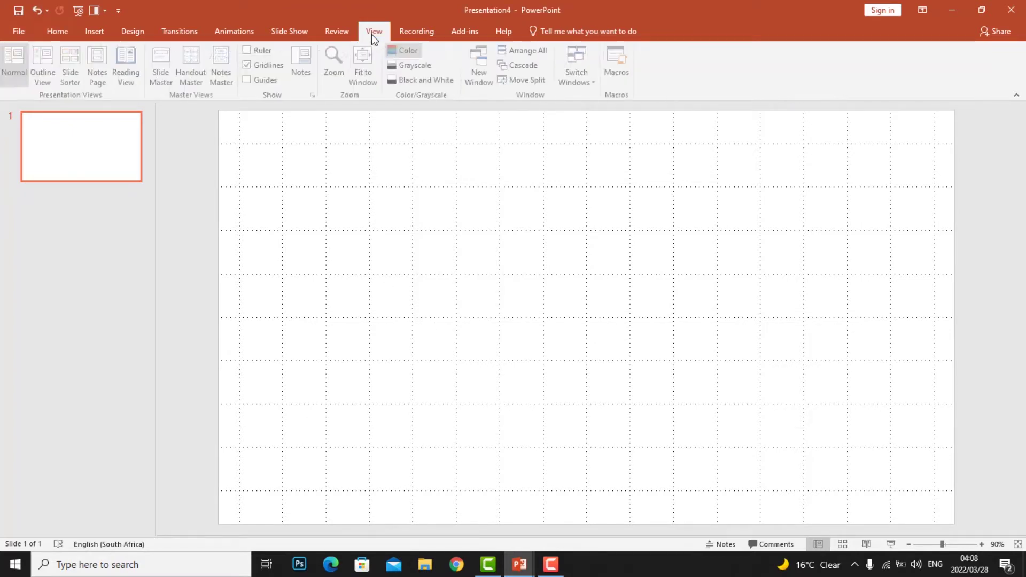
click(248, 51)
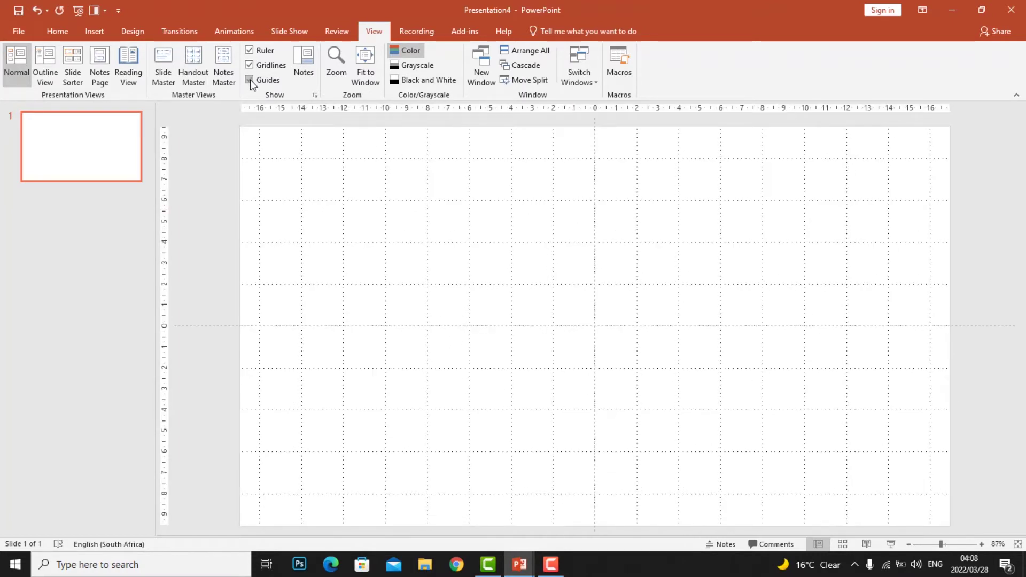
click(250, 51)
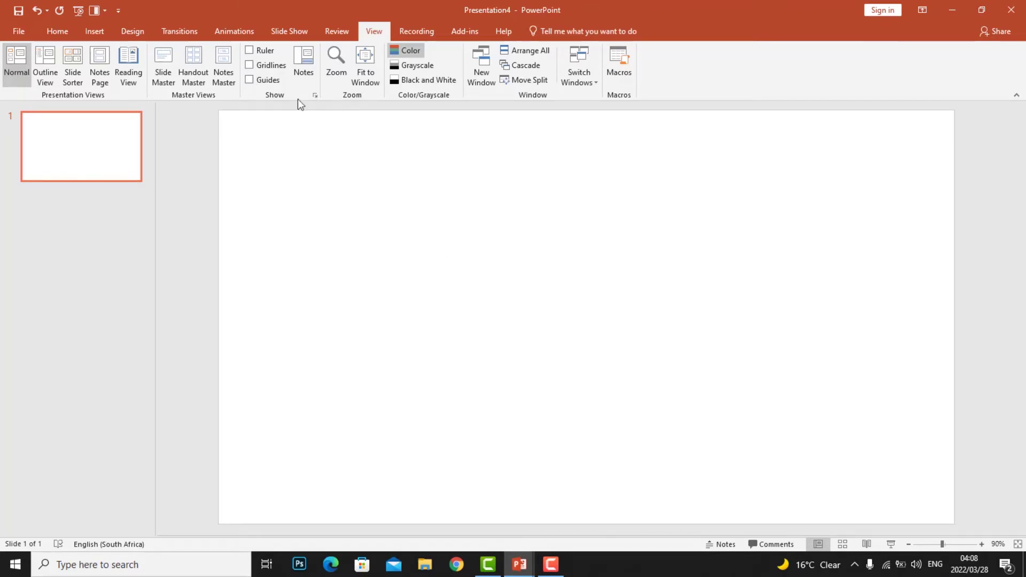
click(249, 65)
click(98, 31)
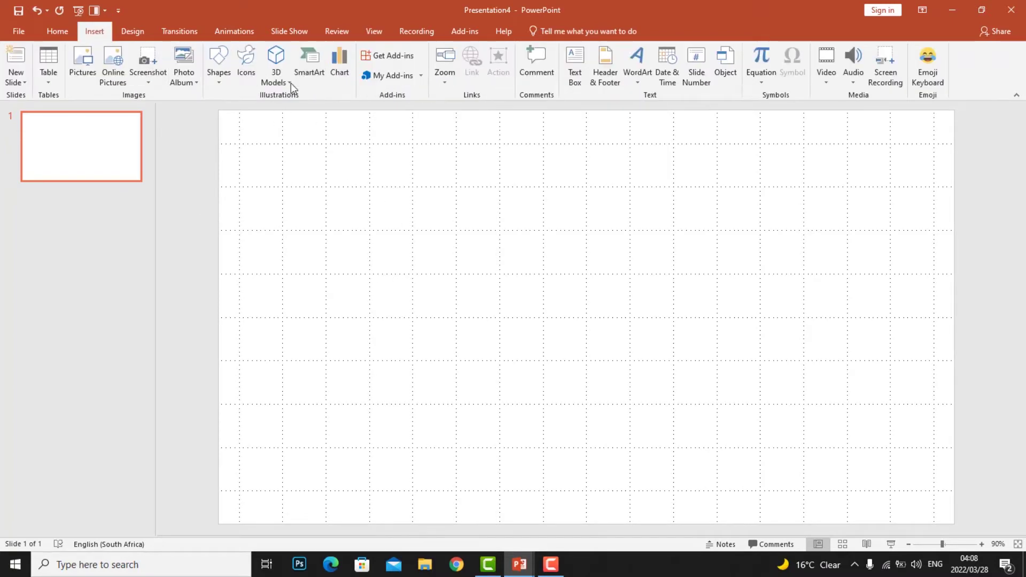
Draw a blue rectangle across the slide's middle, widened to 41,68 cm past both edges
click(217, 80)
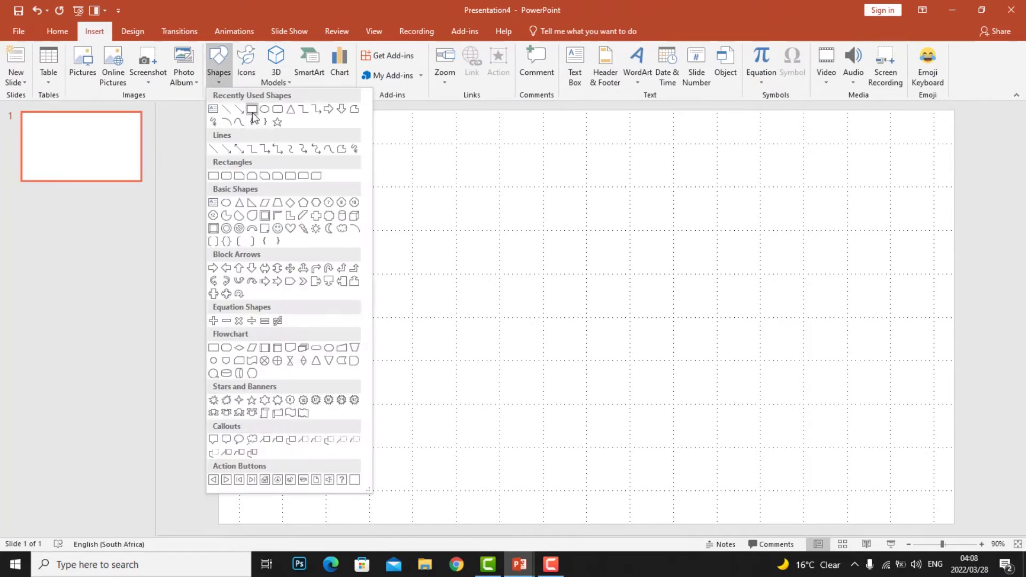
click(251, 110)
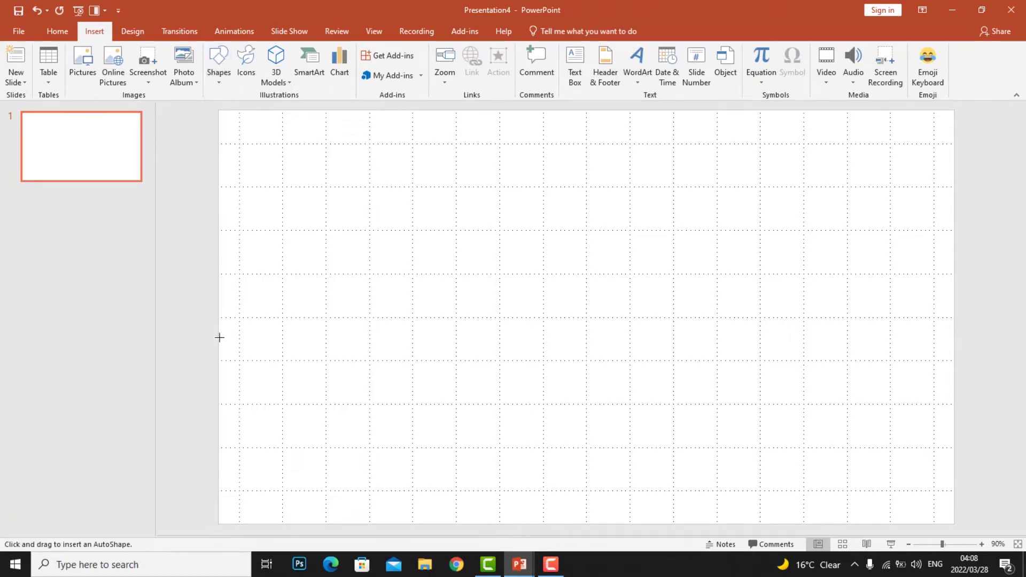
mouse_move(198, 315)
mouse_down()
mouse_move(374, 387)
mouse_move(980, 422)
mouse_up()
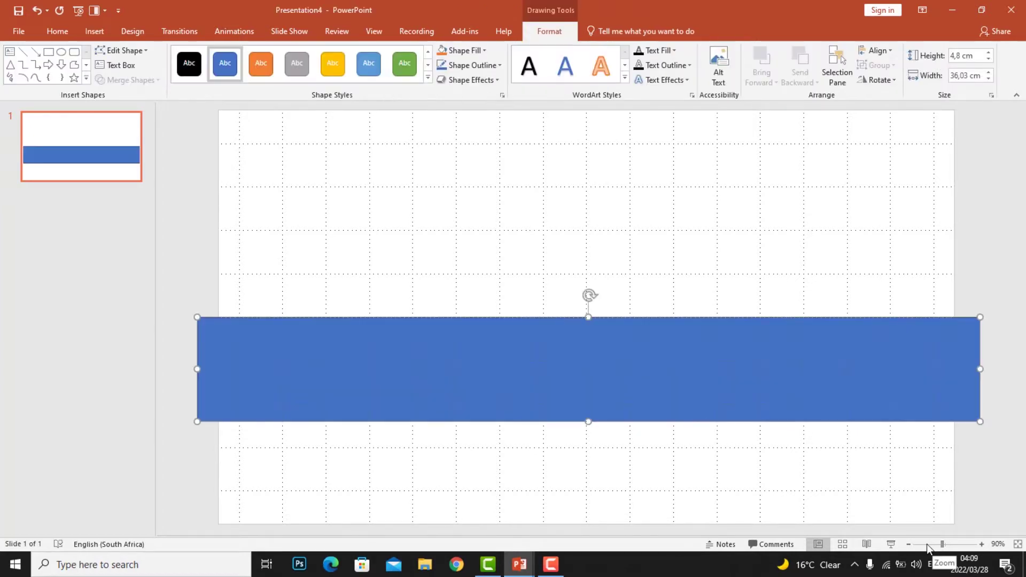
click(926, 544)
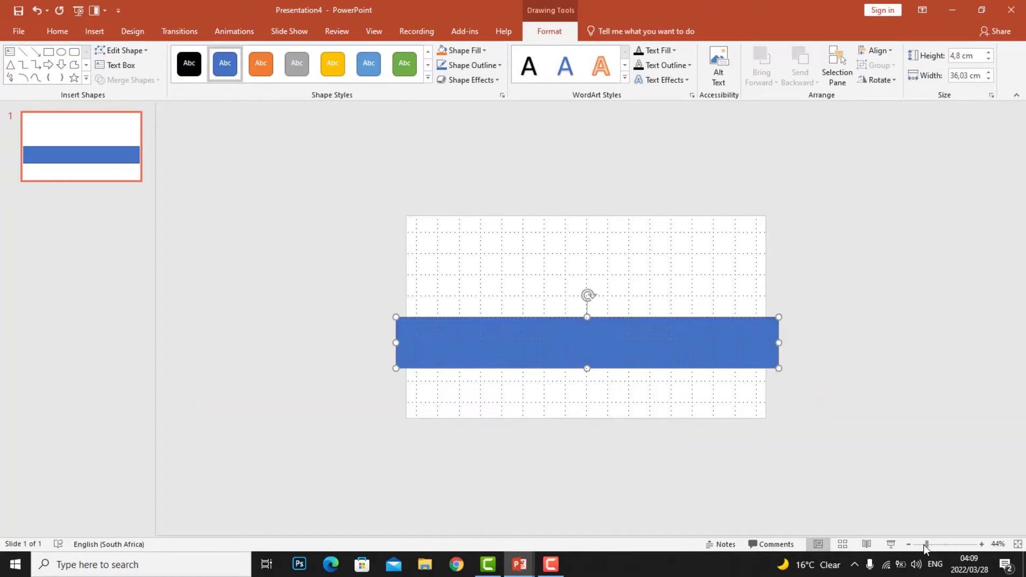
drag(727, 364, 707, 365)
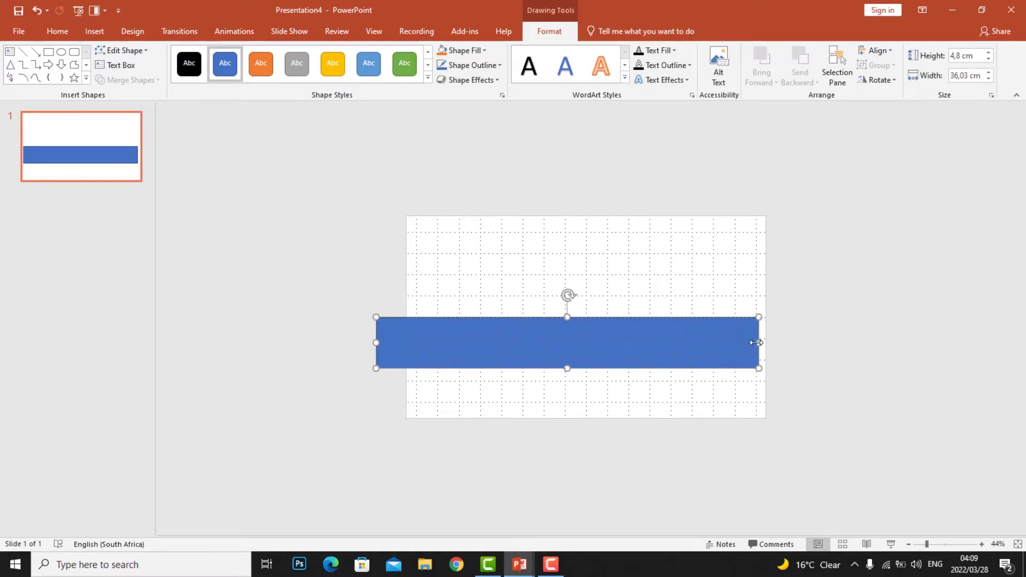
drag(757, 342, 819, 343)
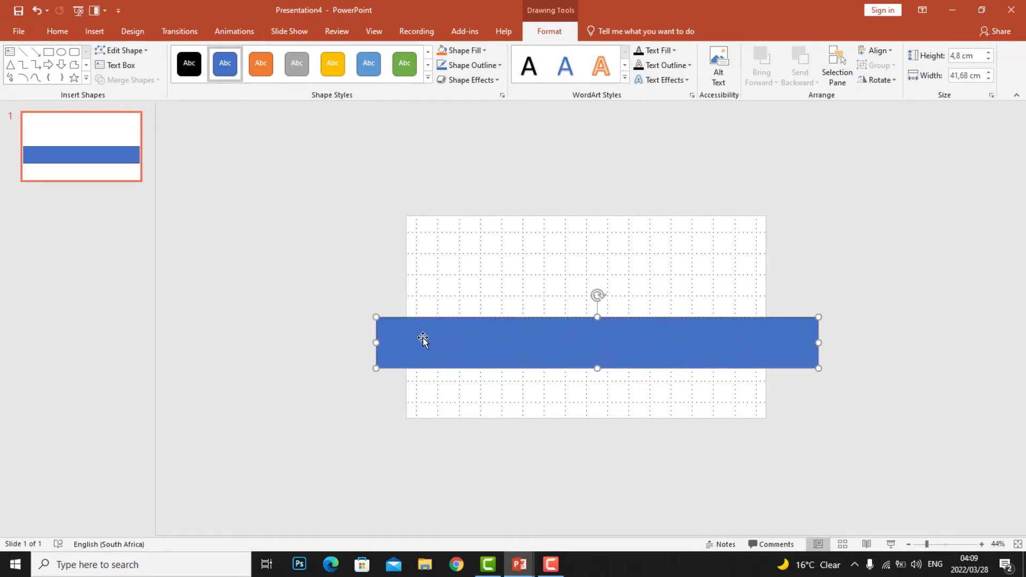
drag(416, 338, 405, 338)
click(605, 273)
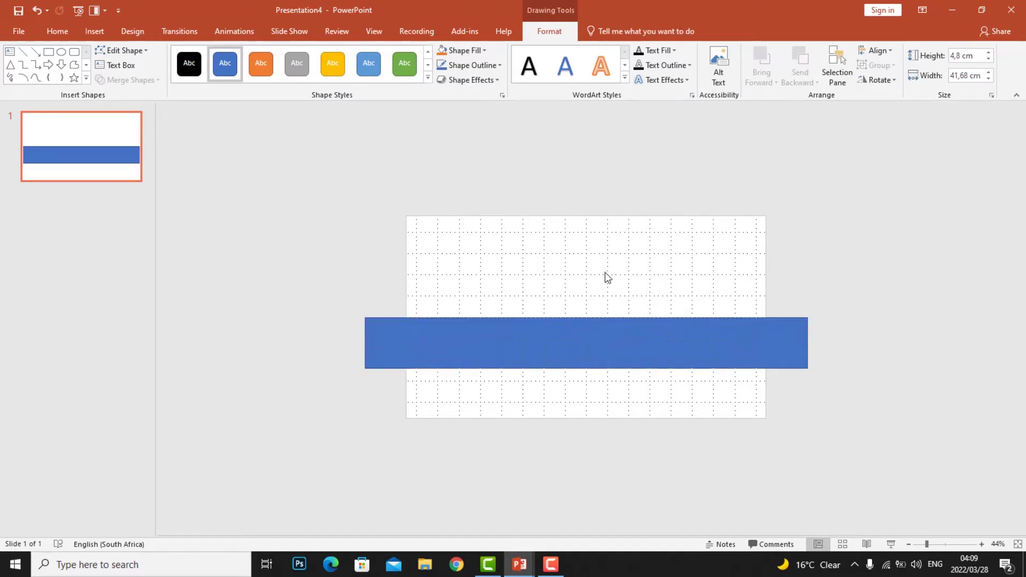
click(589, 341)
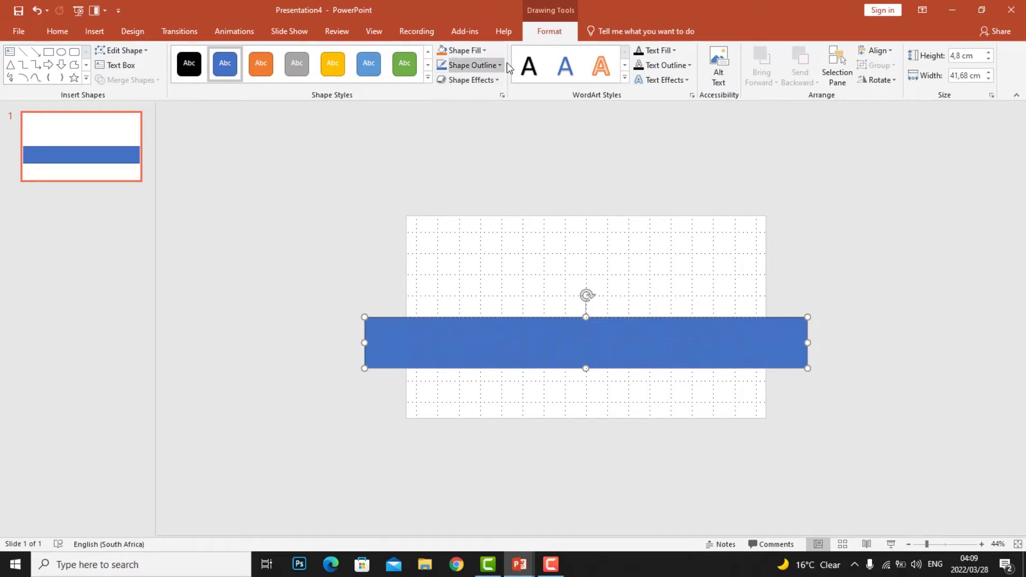
Fill the rectangle with the light wood texture
click(486, 49)
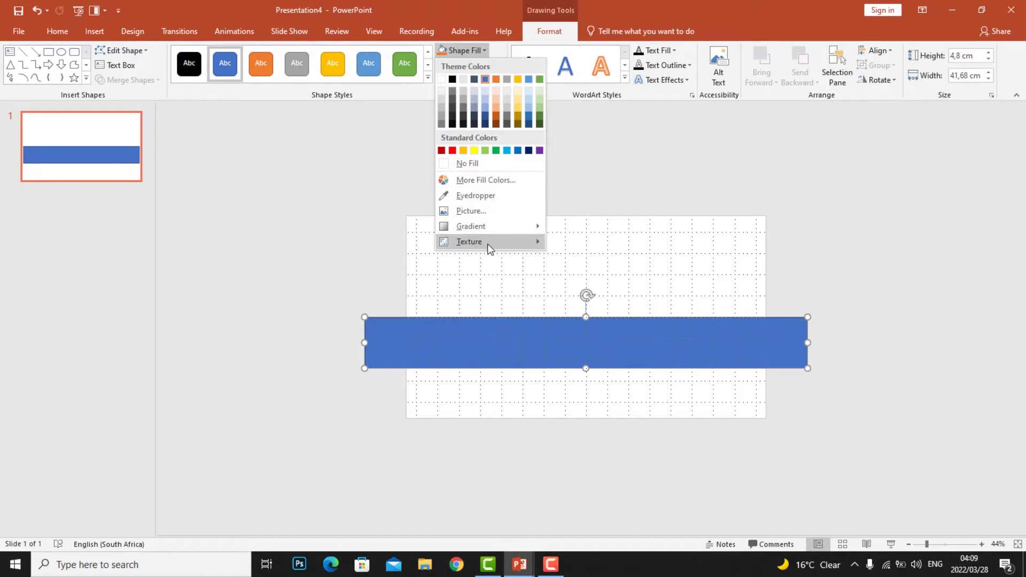
mouse_move(488, 244)
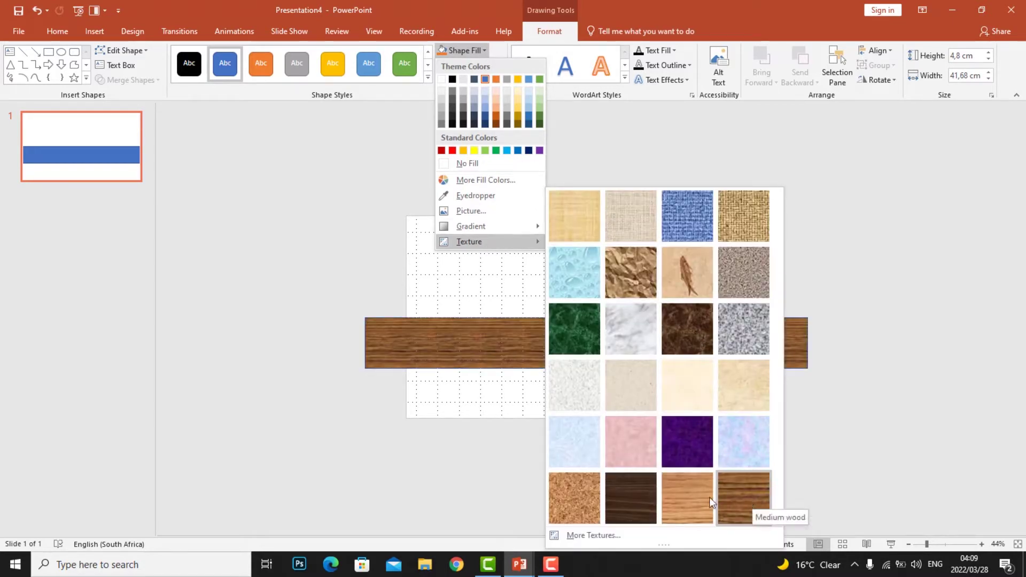
click(695, 498)
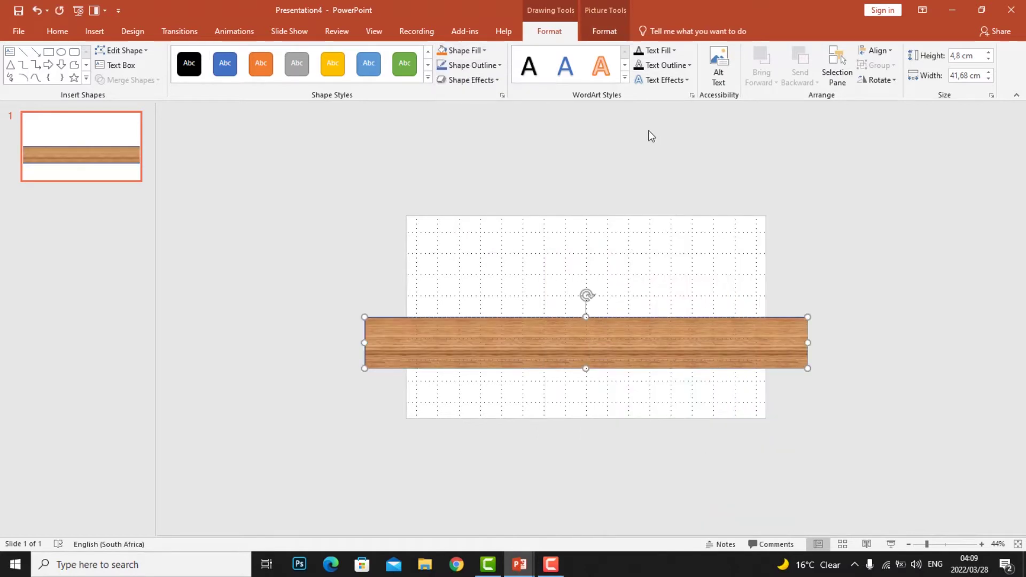
Apply a Perspective: Relaxed 3-D rotation to tilt the wood floor back
click(616, 352)
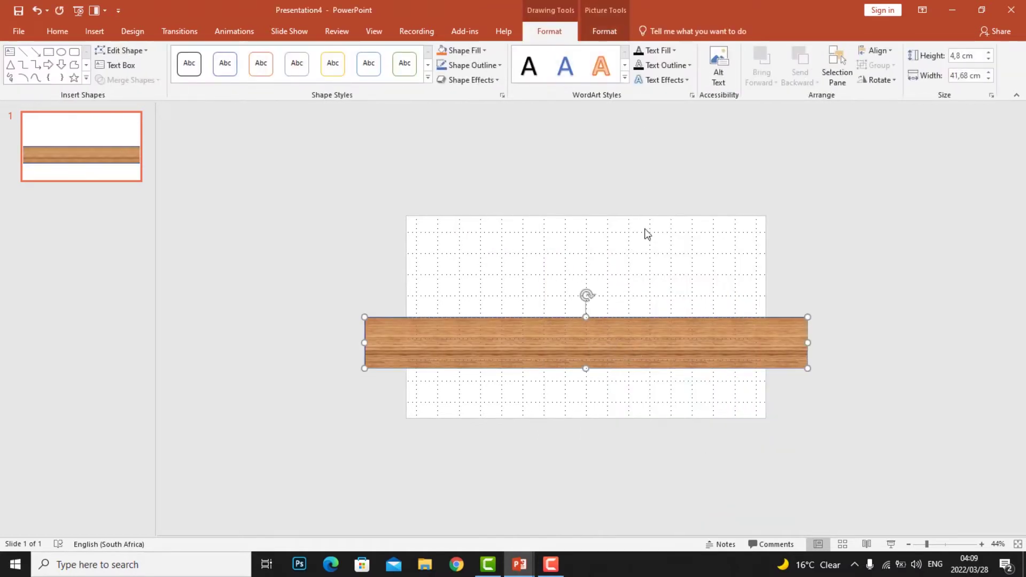
click(496, 81)
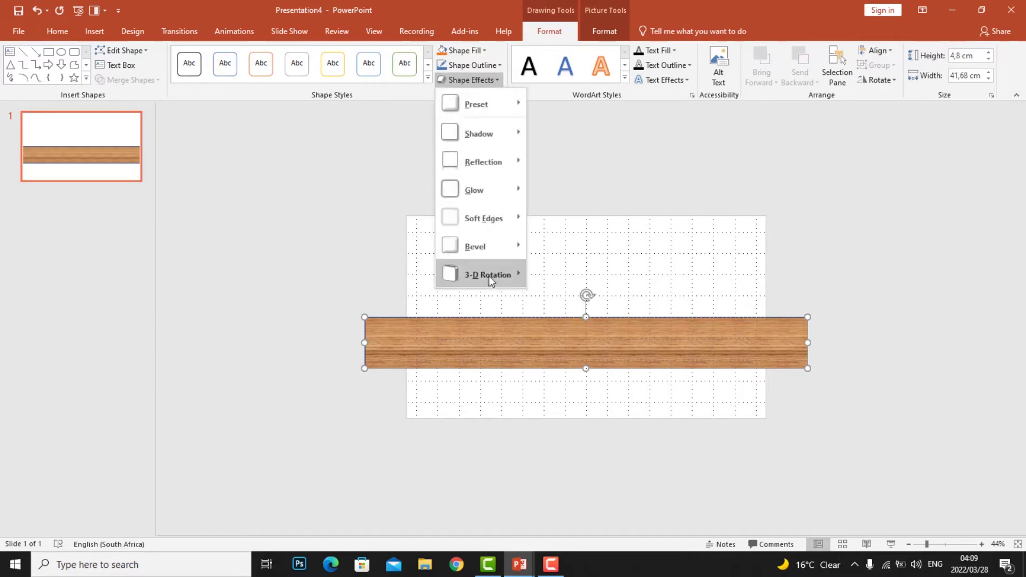
mouse_move(489, 276)
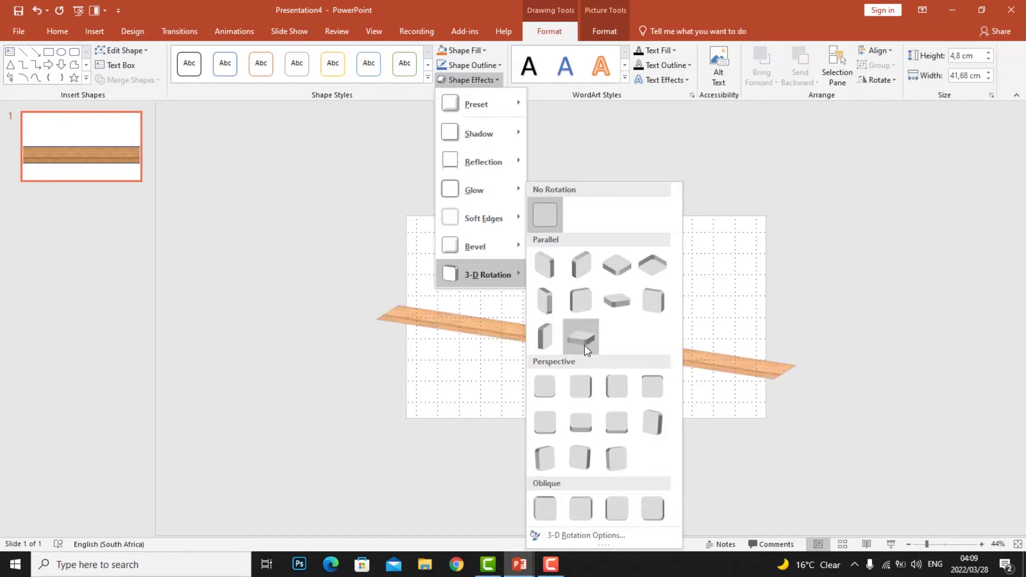
click(613, 422)
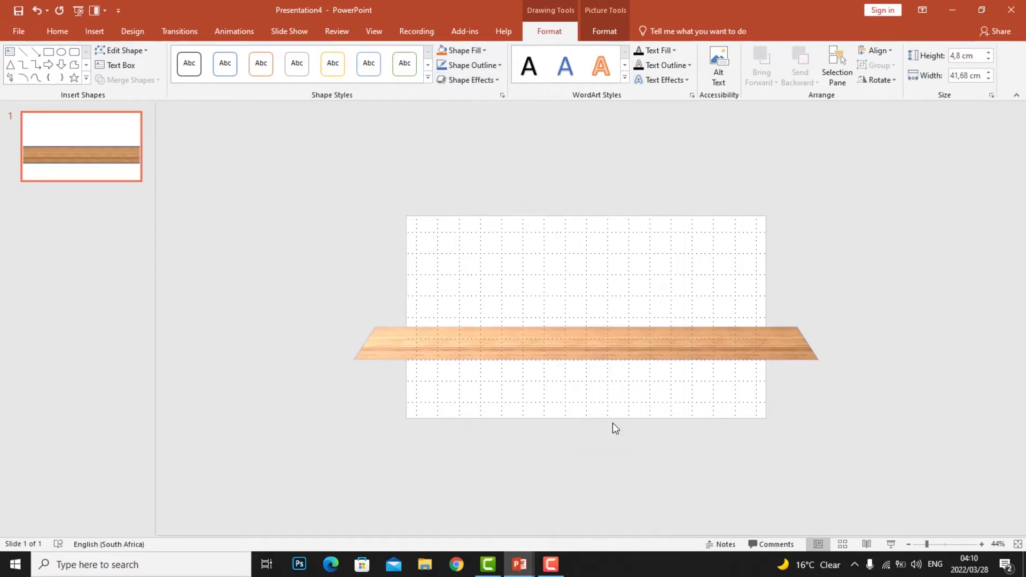
click(491, 79)
mouse_move(491, 257)
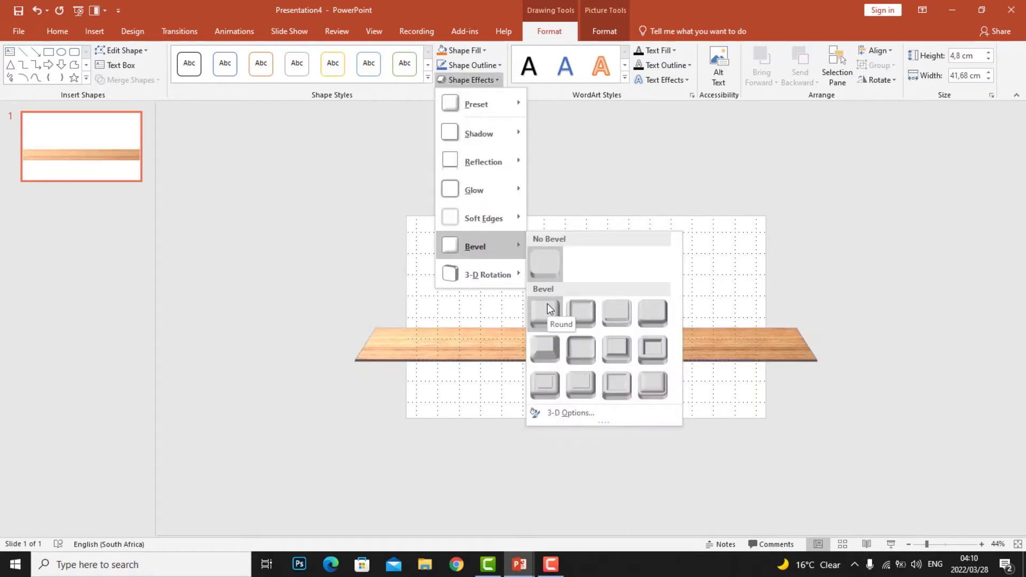
click(553, 359)
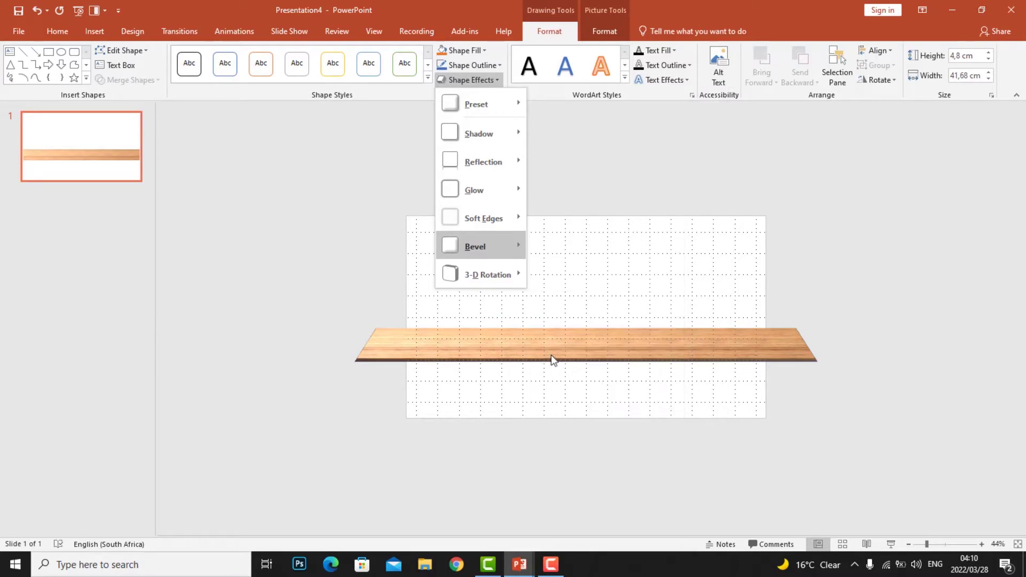
drag(581, 352, 576, 396)
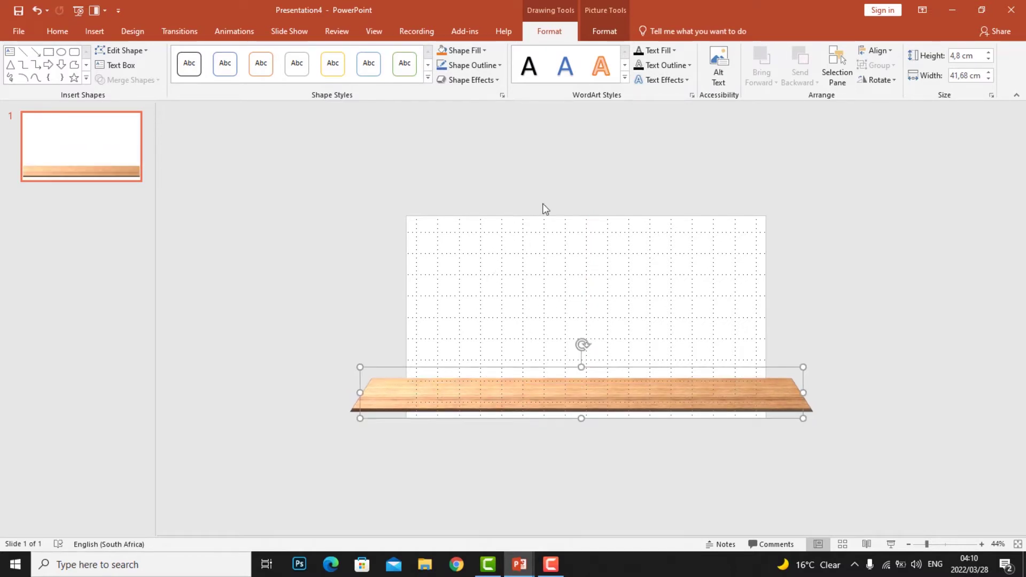
click(537, 172)
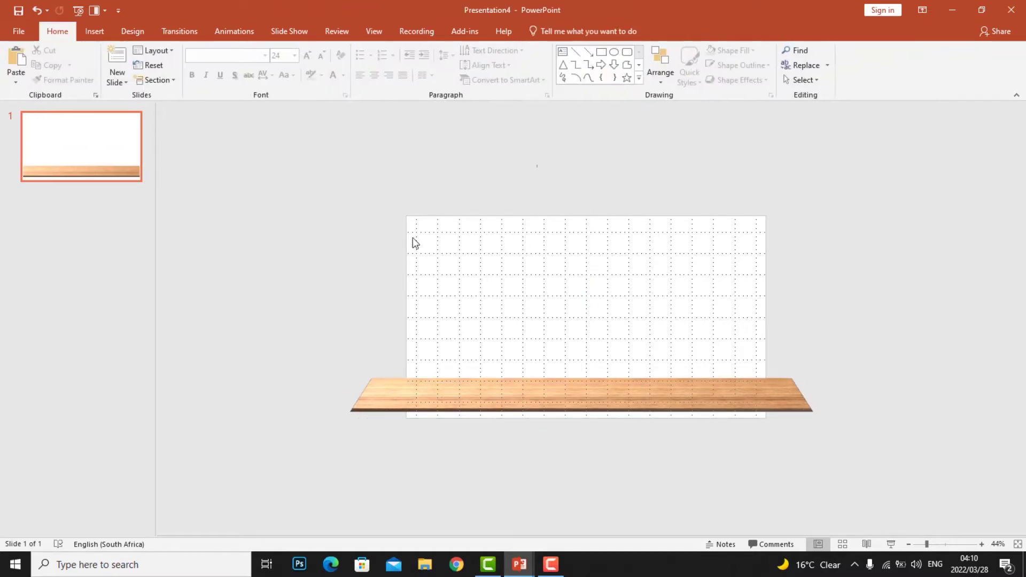
Insert the walking-person, running-person and helicopter icons from the Icons library
click(96, 32)
click(249, 79)
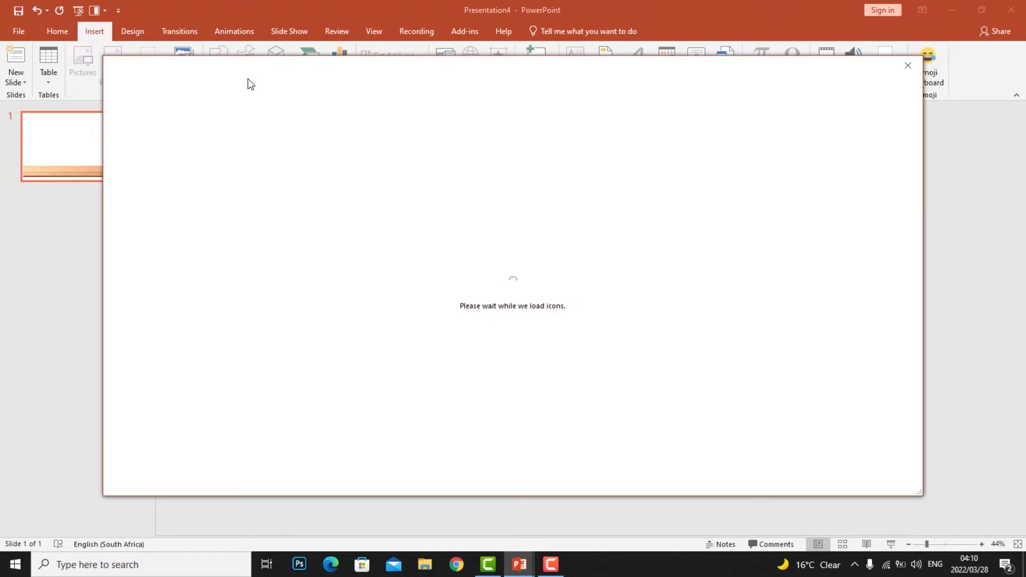
drag(257, 241, 256, 352)
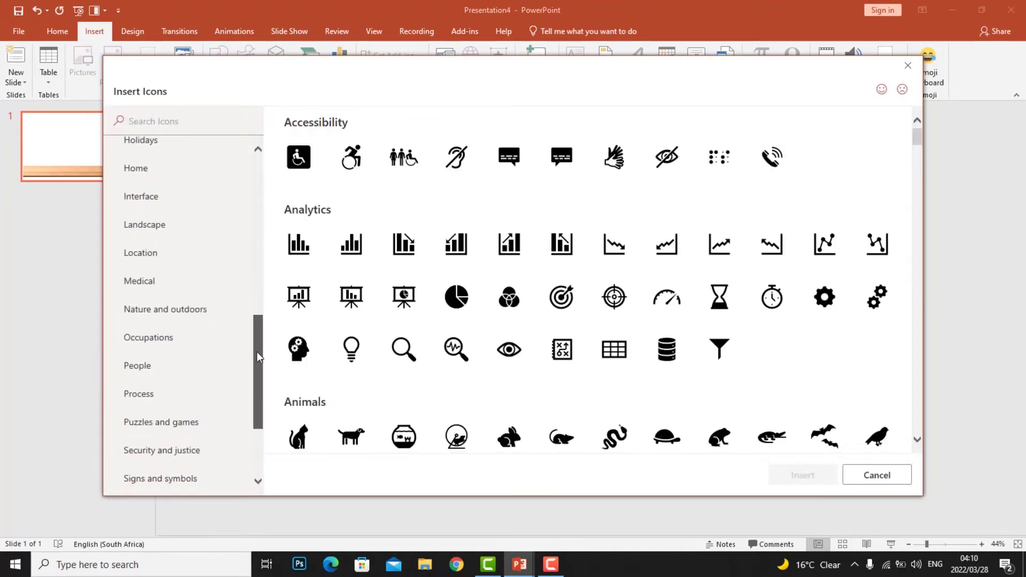
click(159, 370)
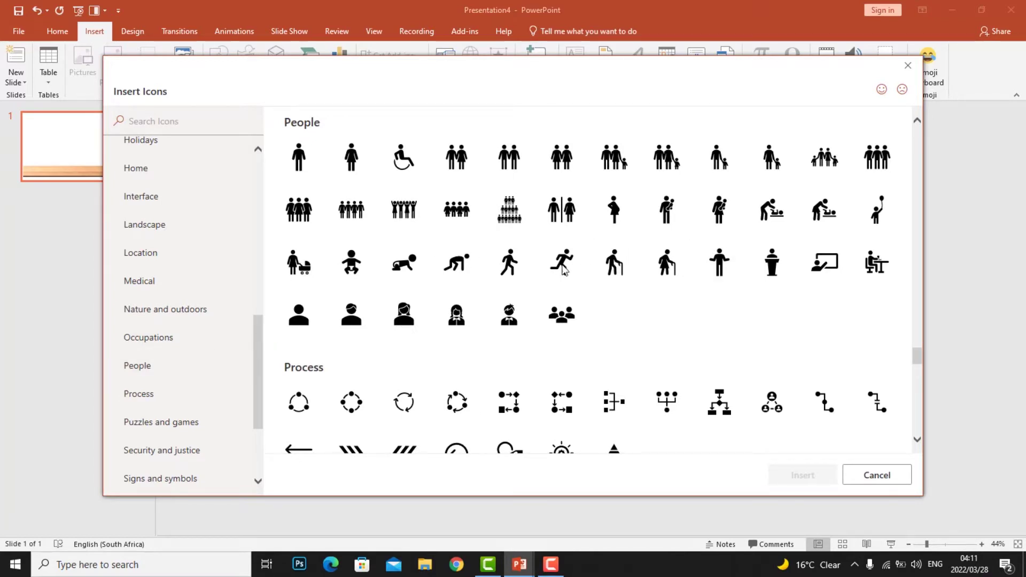
click(525, 248)
click(526, 249)
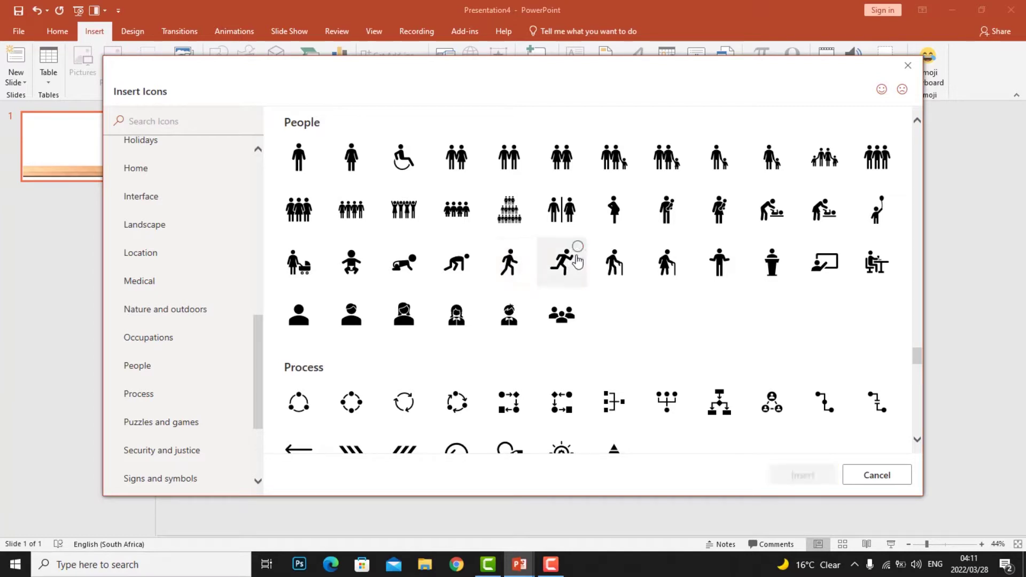
click(578, 248)
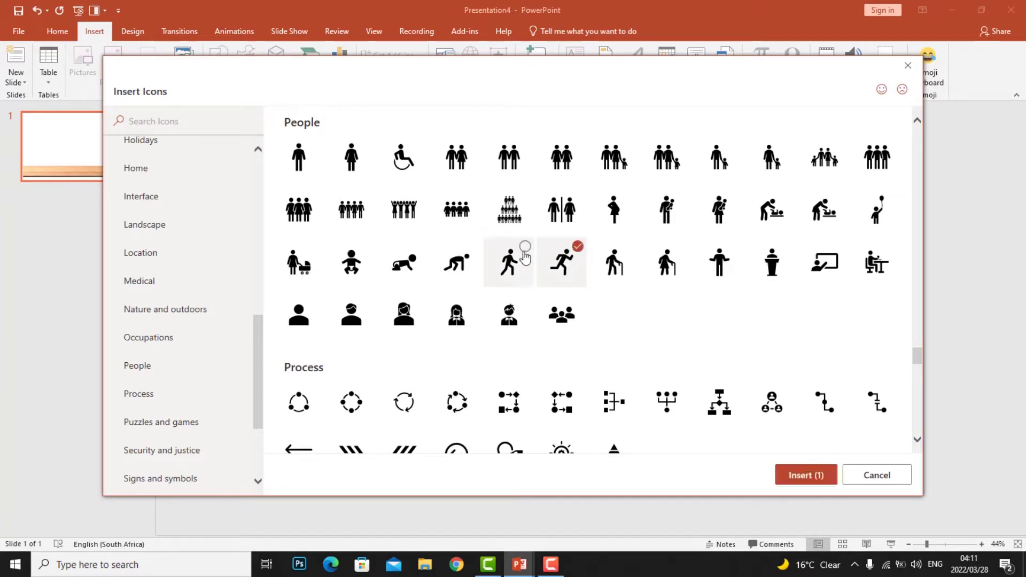
click(525, 248)
drag(919, 355, 927, 412)
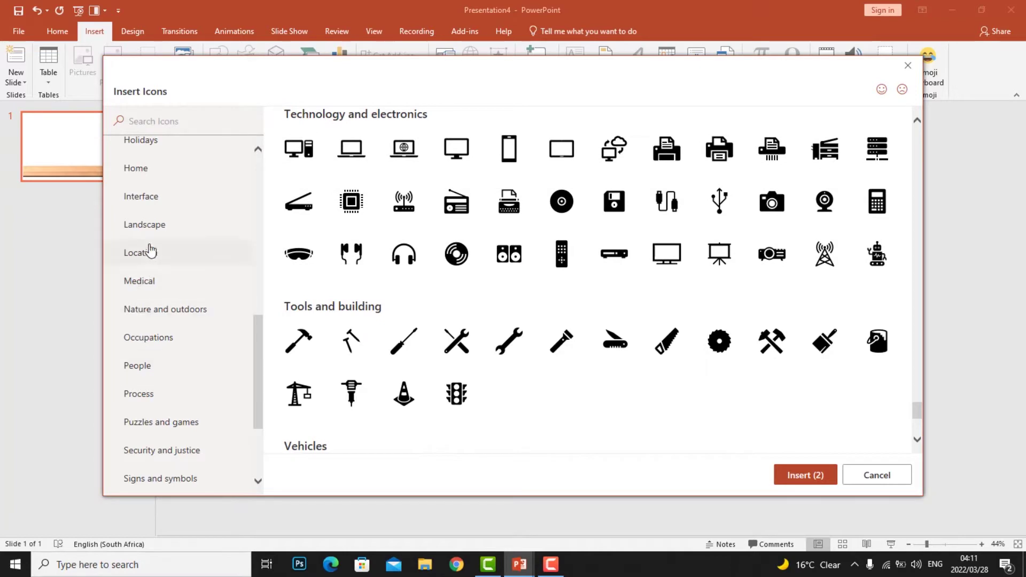
scroll(255, 435, down, 5)
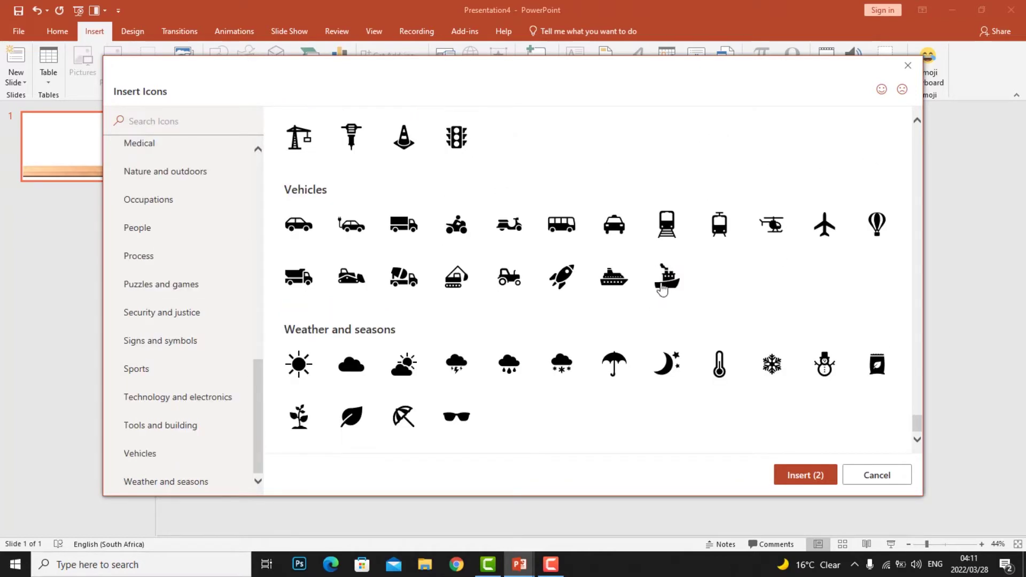
click(783, 231)
click(802, 477)
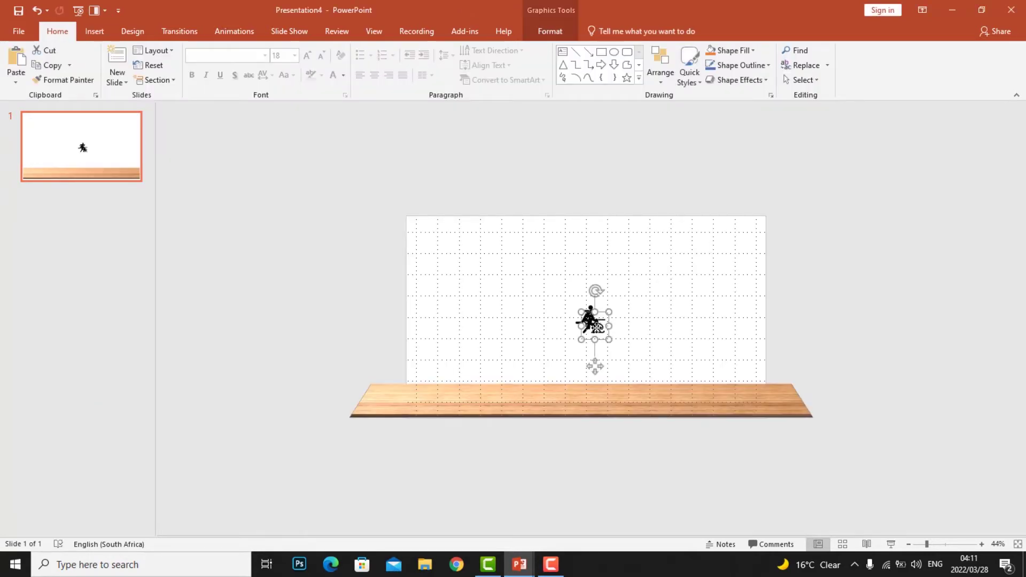
Spread the icons apart: helicopter up left, walker lower left, runner to the right
drag(599, 327, 444, 288)
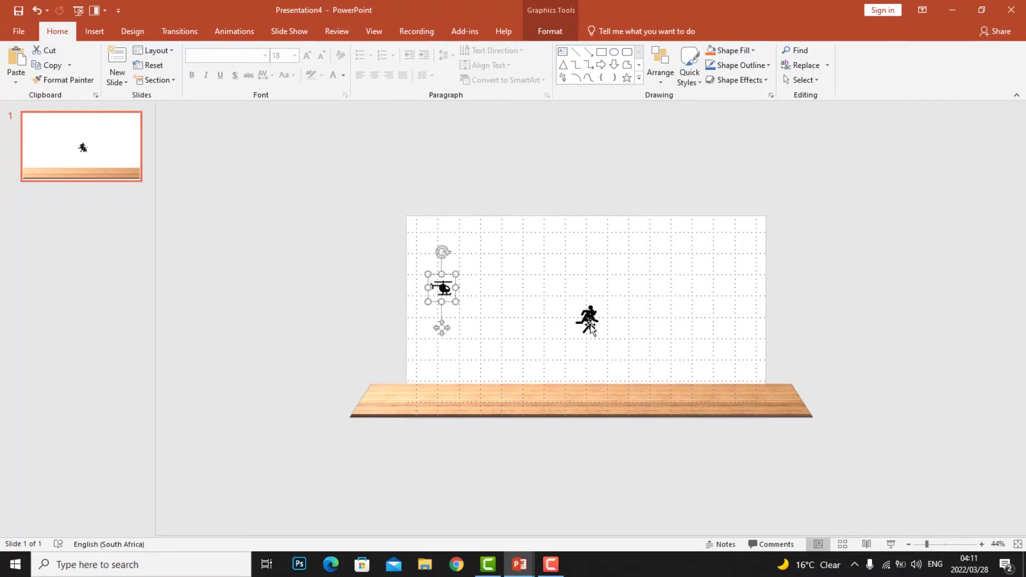
drag(589, 320, 503, 343)
drag(587, 318, 612, 334)
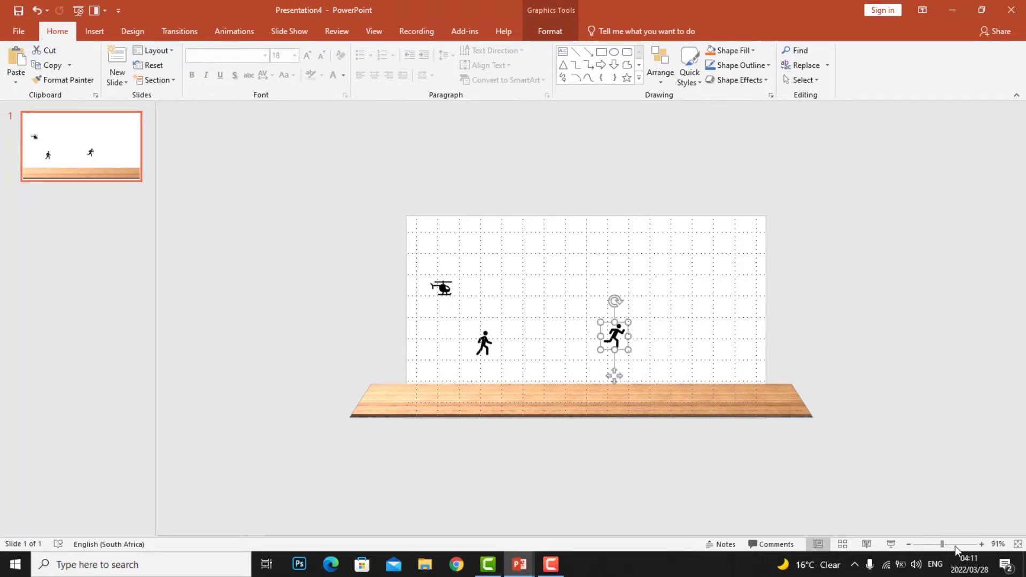
scroll(615, 369, up, 5)
click(333, 373)
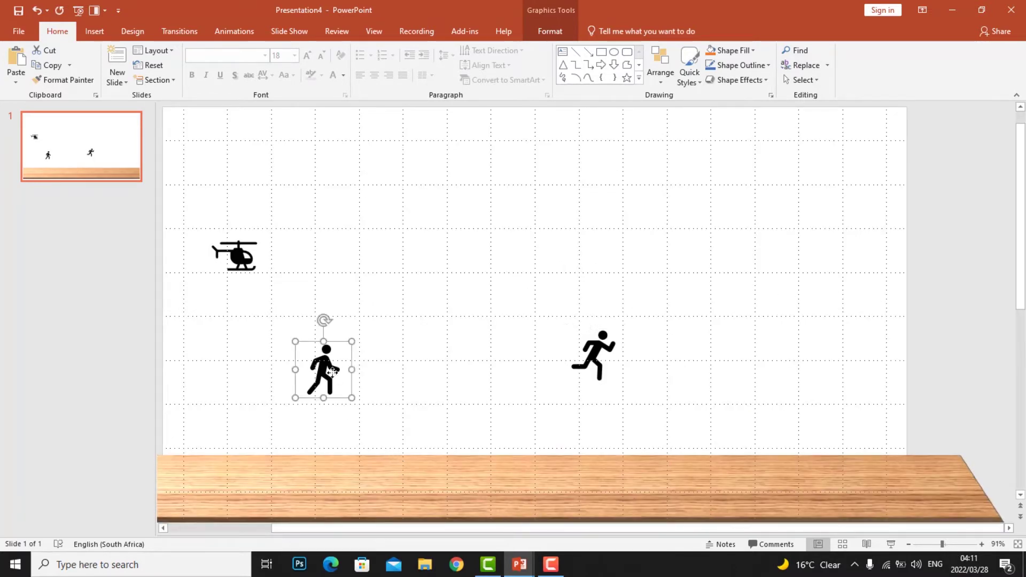
Move the walking man onto the floor at the left and enlarge it
click(602, 350)
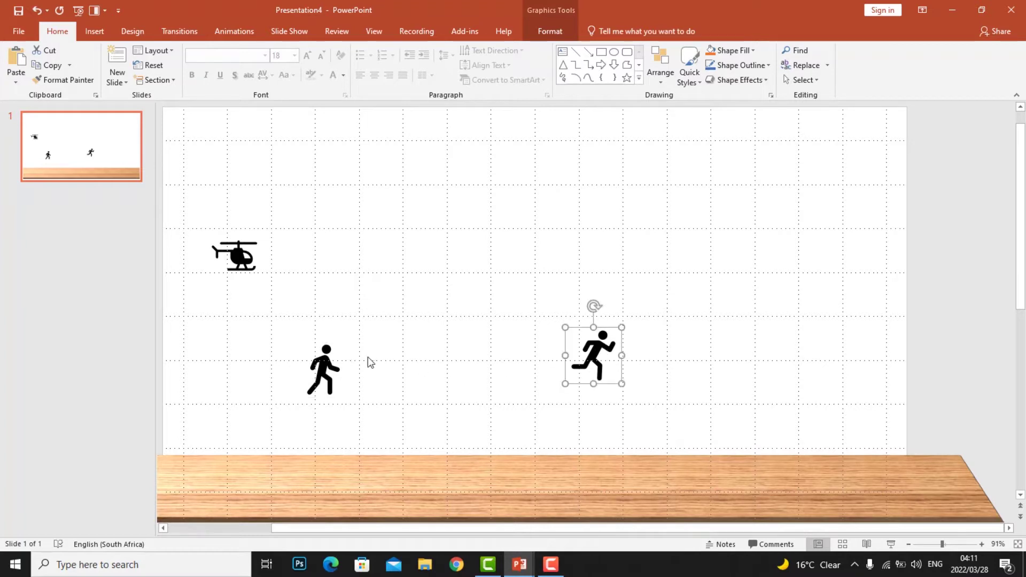
click(326, 374)
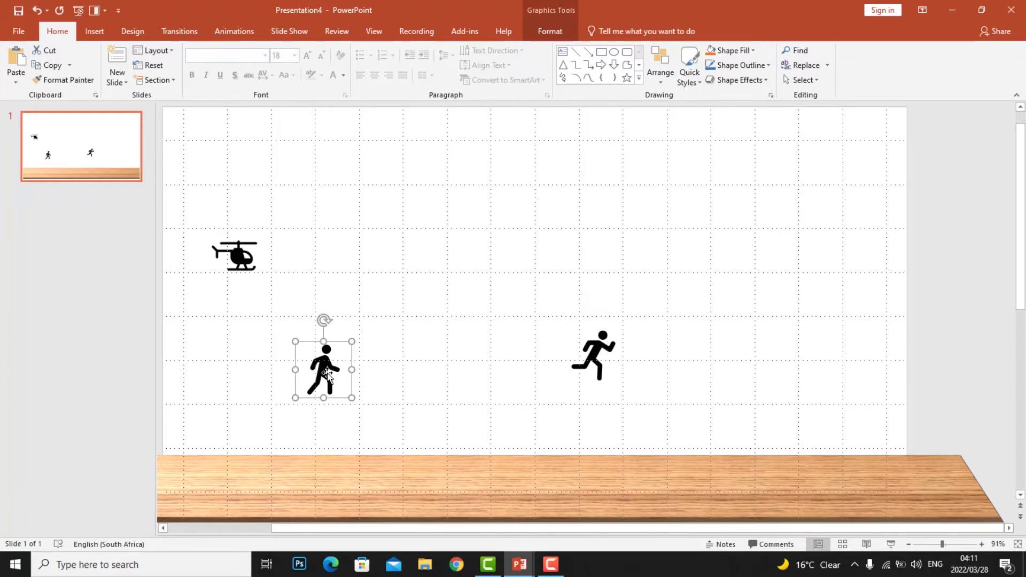
drag(326, 374, 307, 315)
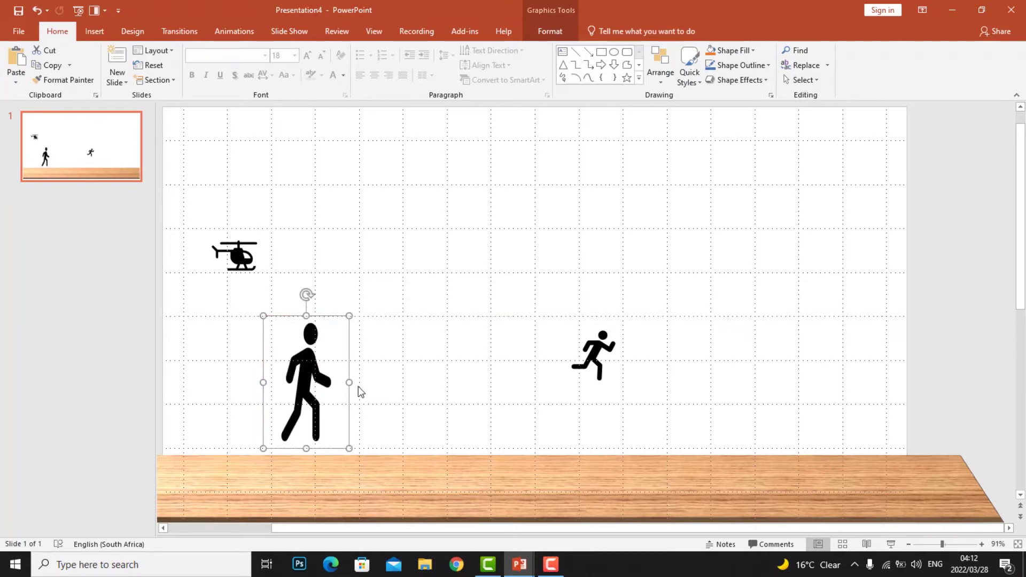
drag(310, 309, 310, 302)
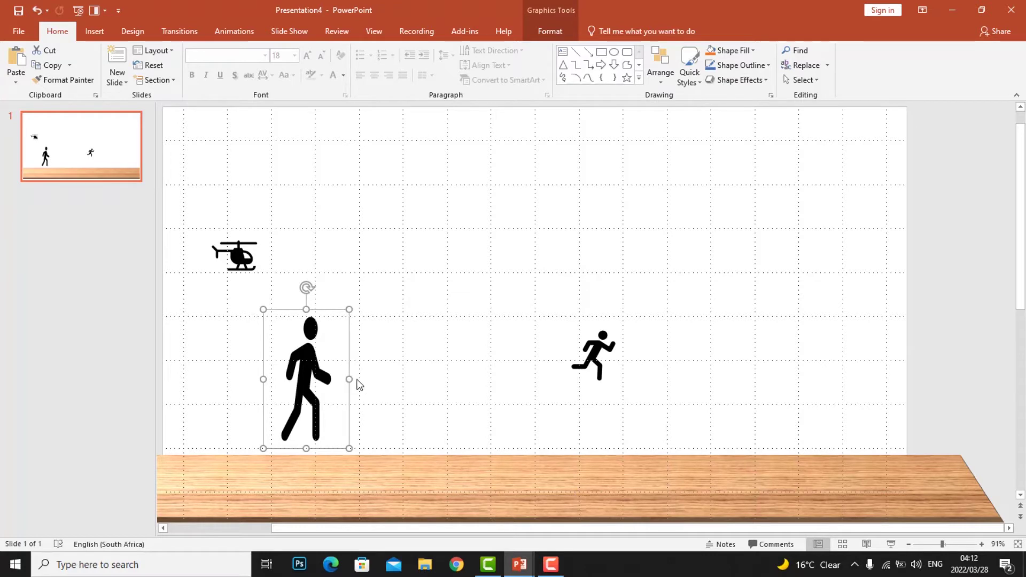
drag(349, 379, 378, 381)
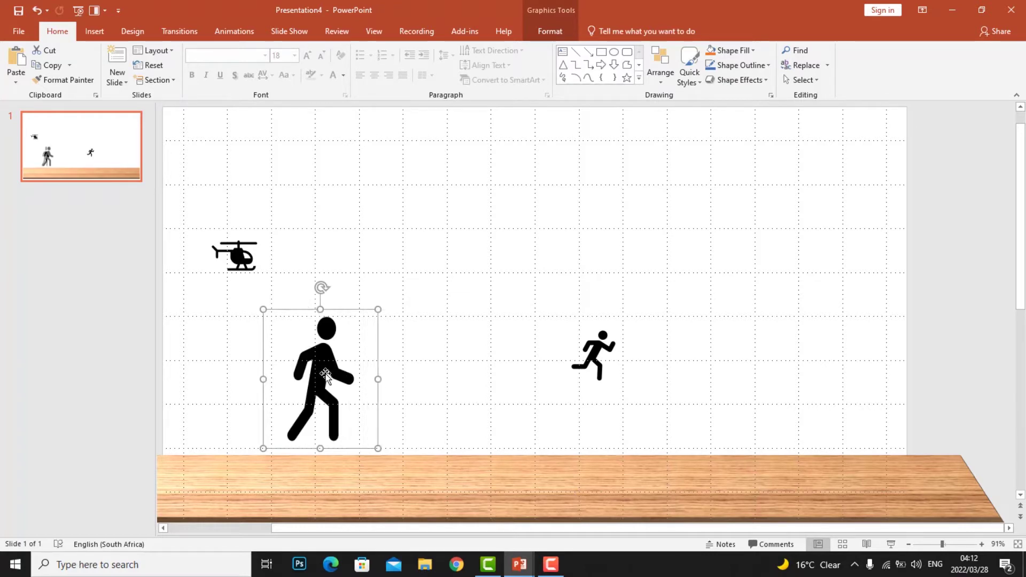
key(Escape)
drag(300, 376, 252, 382)
Place the running figure beside the walker and enlarge it to matching height
drag(583, 376, 386, 309)
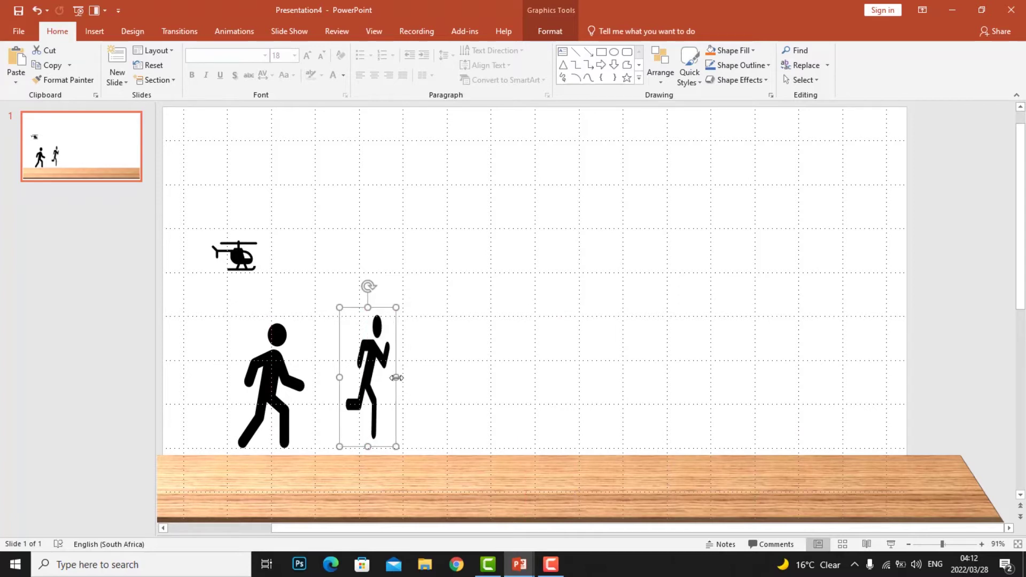
mouse_move(396, 377)
mouse_down()
mouse_move(435, 377)
mouse_move(384, 373)
mouse_up()
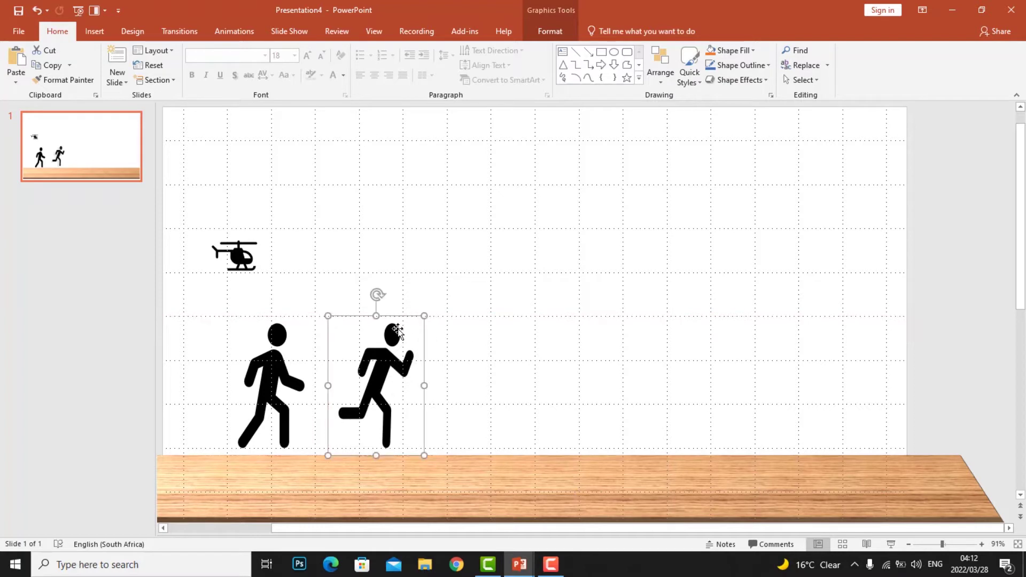
drag(381, 313, 385, 307)
click(554, 300)
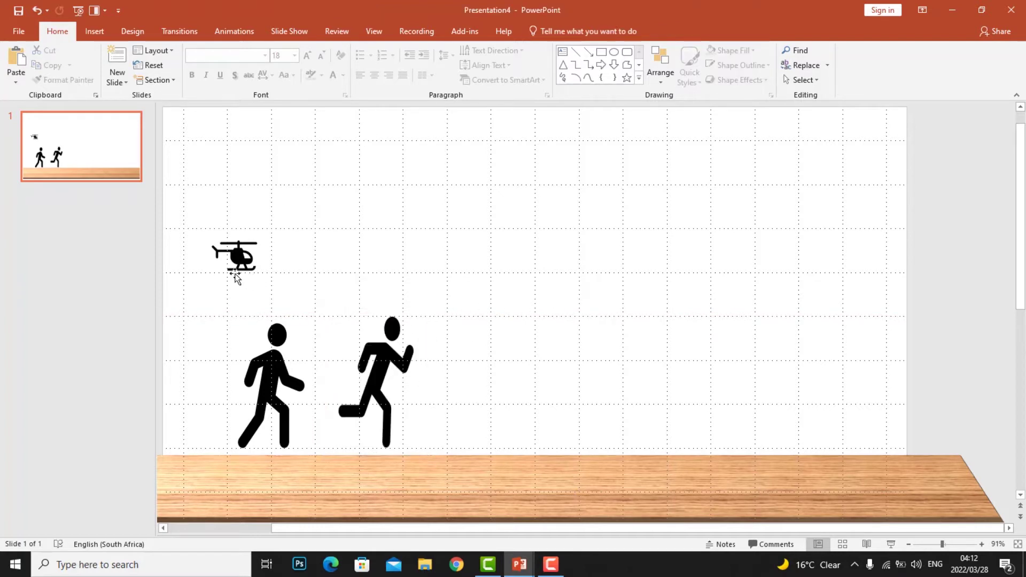
Widen and heighten the helicopter icon substantially, above the two figures
click(241, 253)
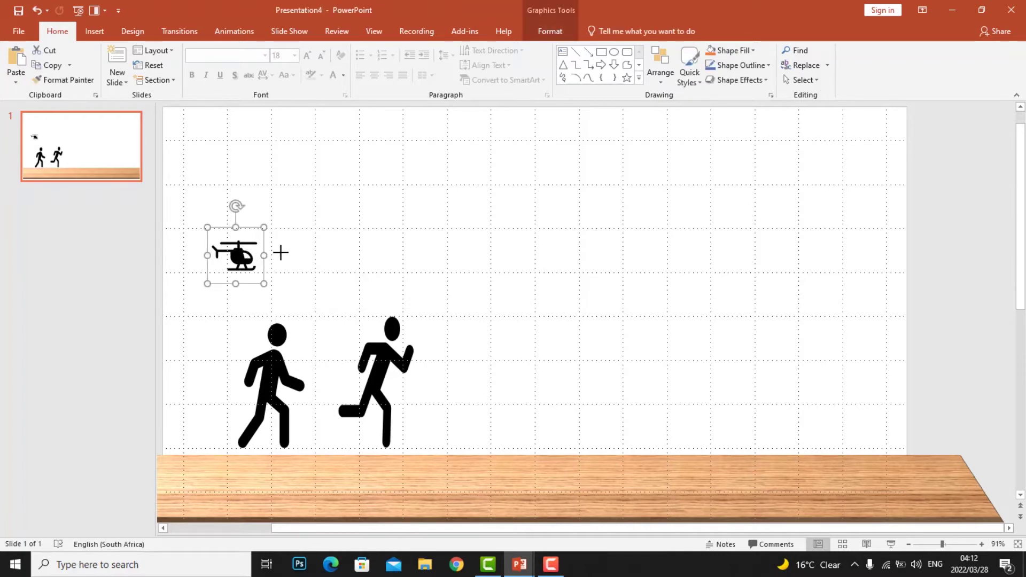
drag(265, 256, 323, 255)
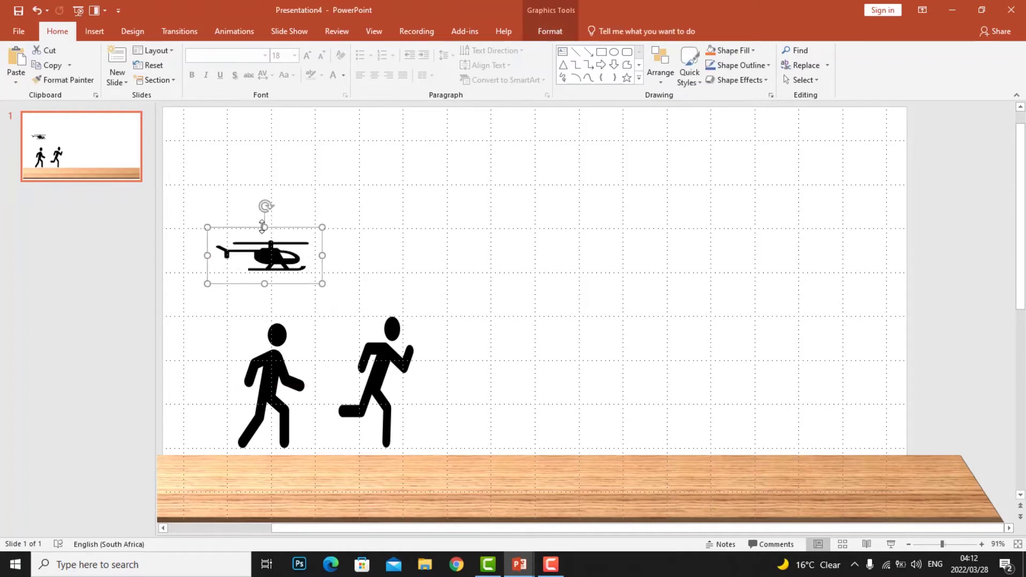
drag(262, 227, 264, 193)
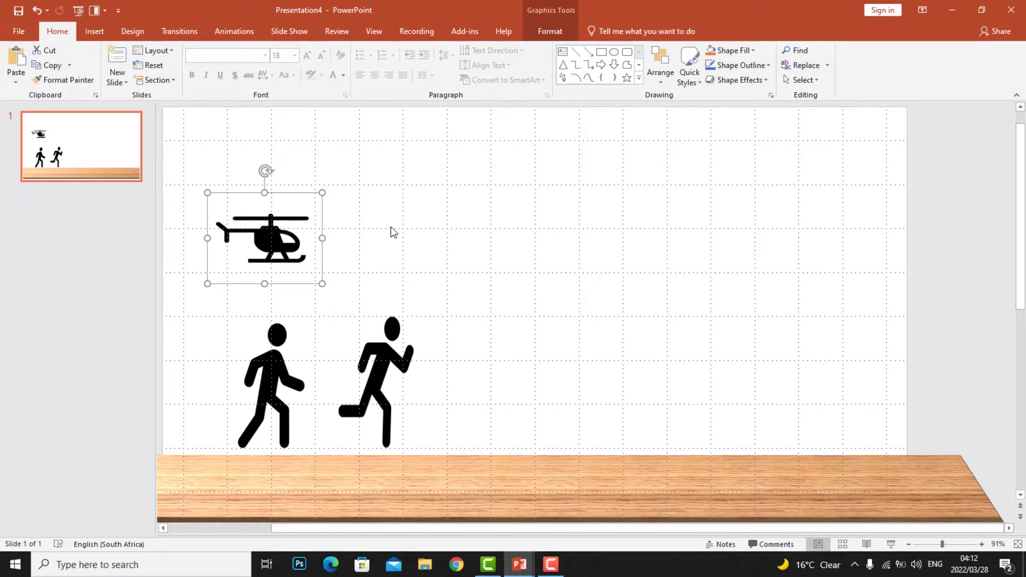
click(393, 232)
click(291, 241)
drag(265, 187, 265, 178)
drag(322, 231, 356, 230)
ctrl+scroll(401, 225, down, 3)
Move the walking figure, running figure and helicopter just off the slide's left edge
click(419, 339)
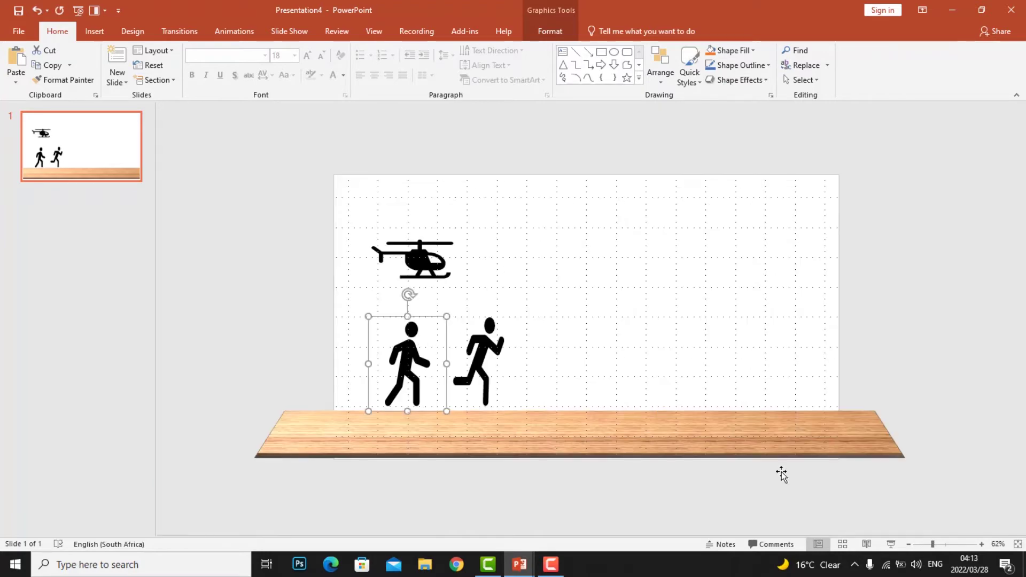
click(928, 545)
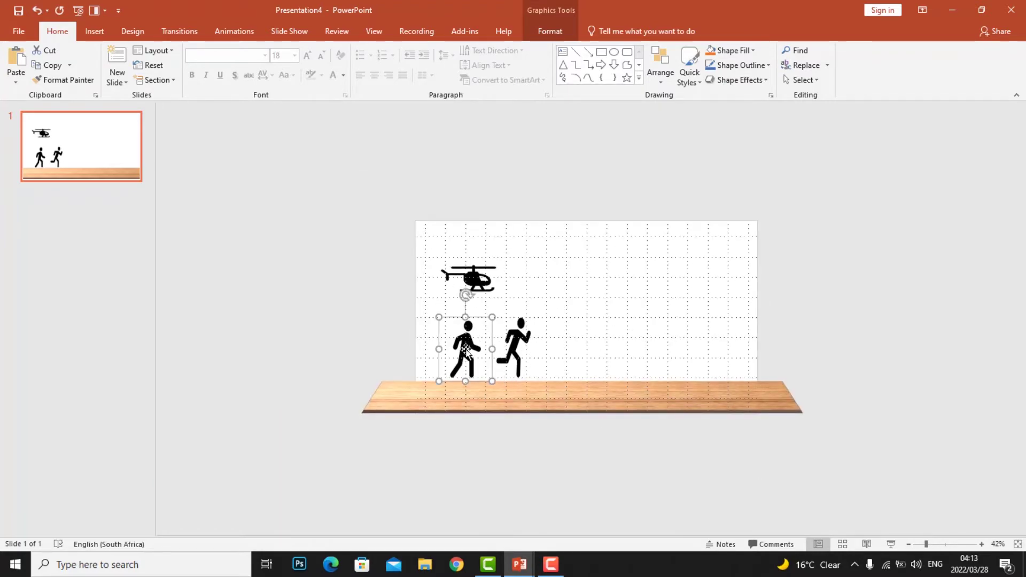
drag(467, 350, 328, 348)
drag(518, 337, 388, 350)
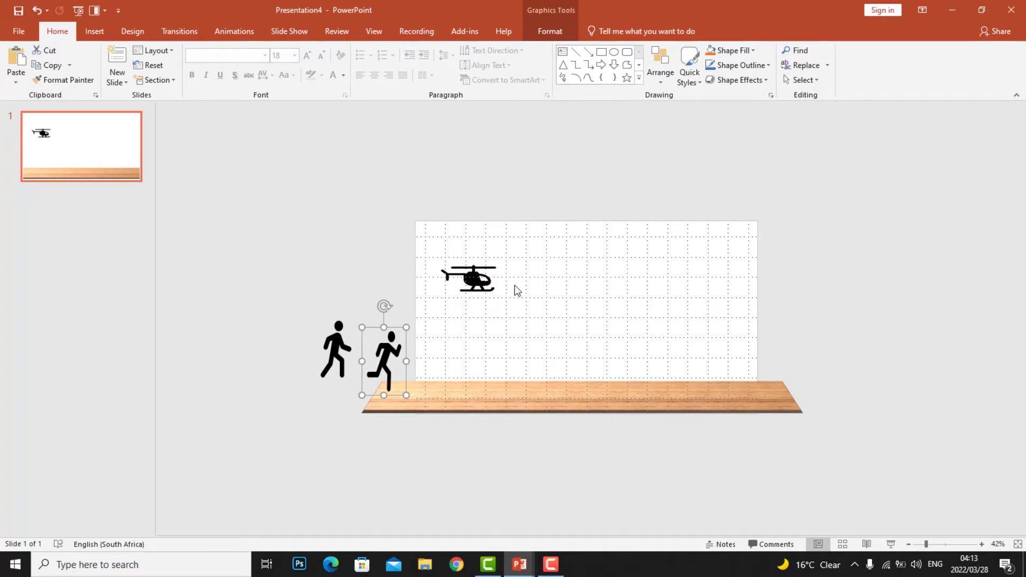
click(461, 274)
drag(461, 274, 363, 264)
click(392, 299)
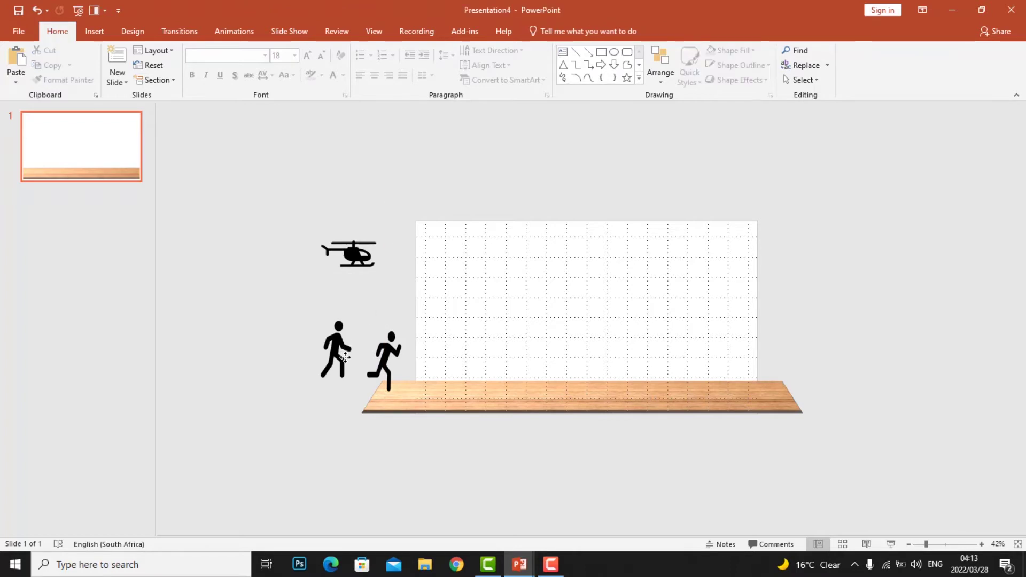
drag(352, 347, 361, 361)
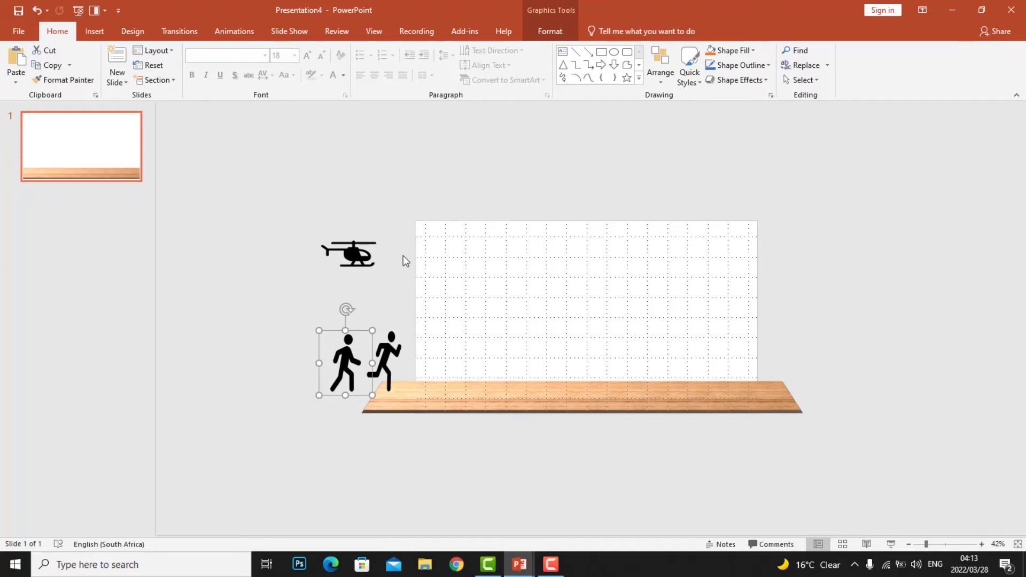
click(163, 160)
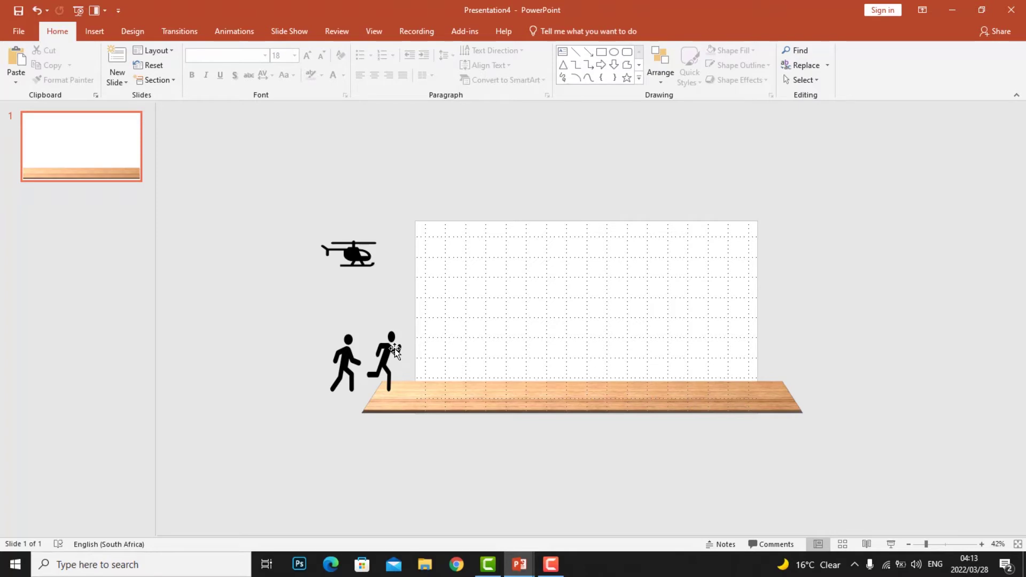
Shift the running figure right until its front peeks onto the slide, checking in slideshow
click(77, 12)
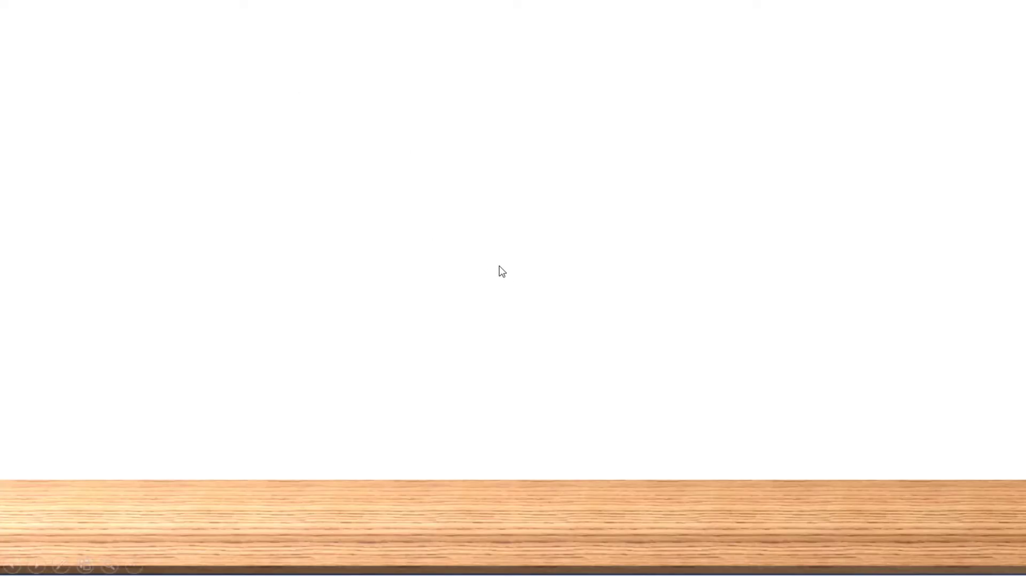
key(Escape)
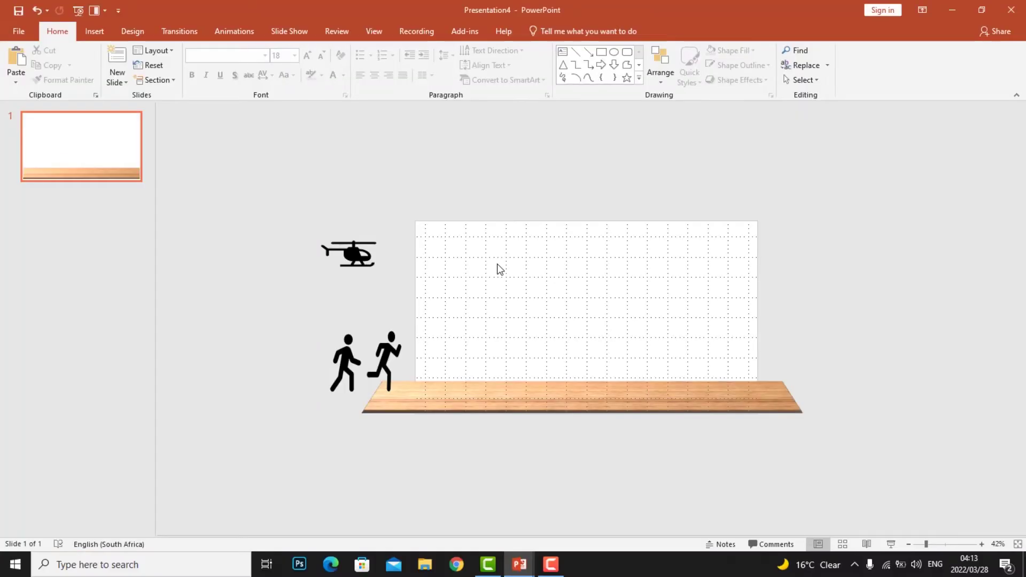
drag(391, 350, 413, 341)
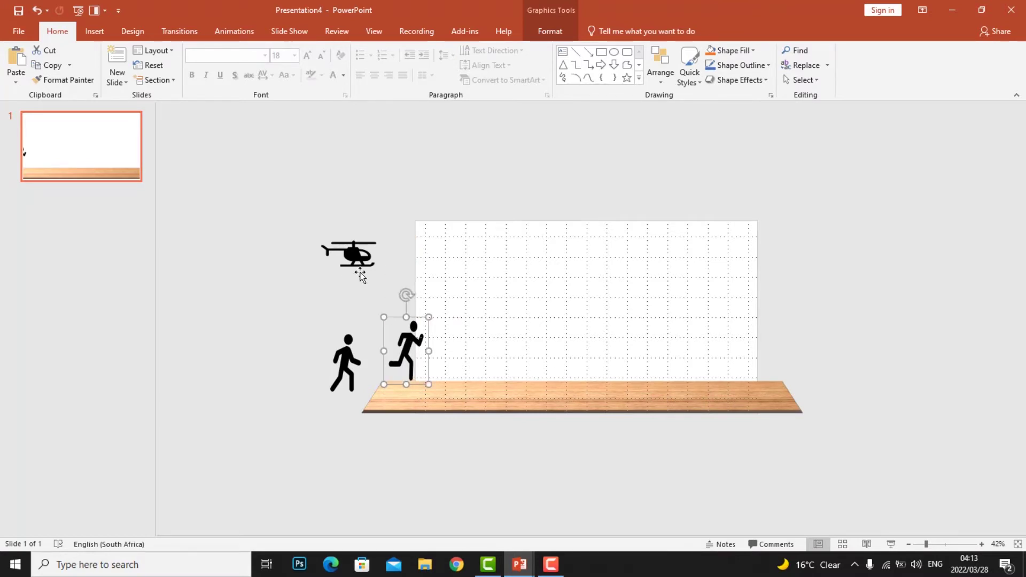
click(77, 11)
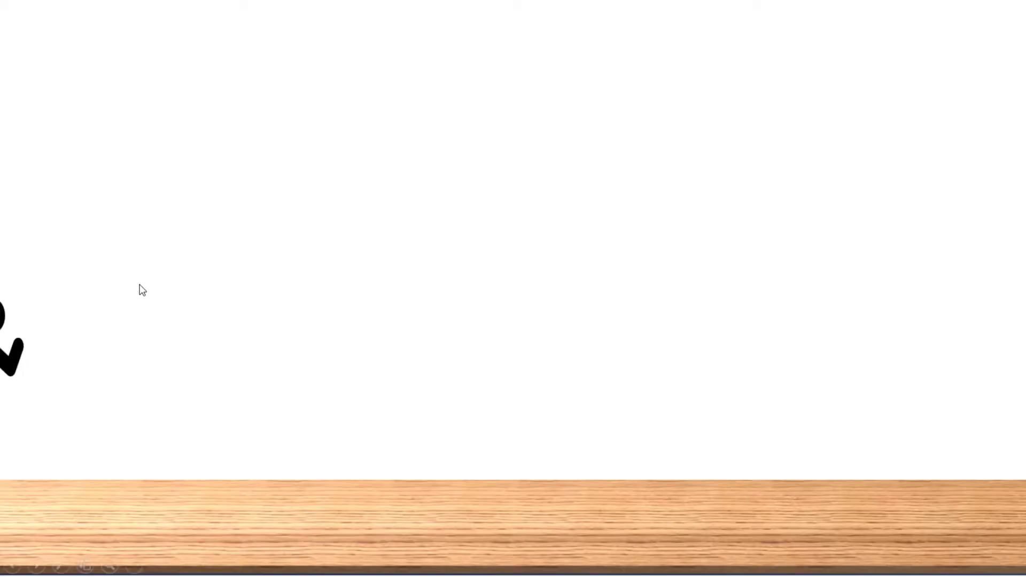
key(Escape)
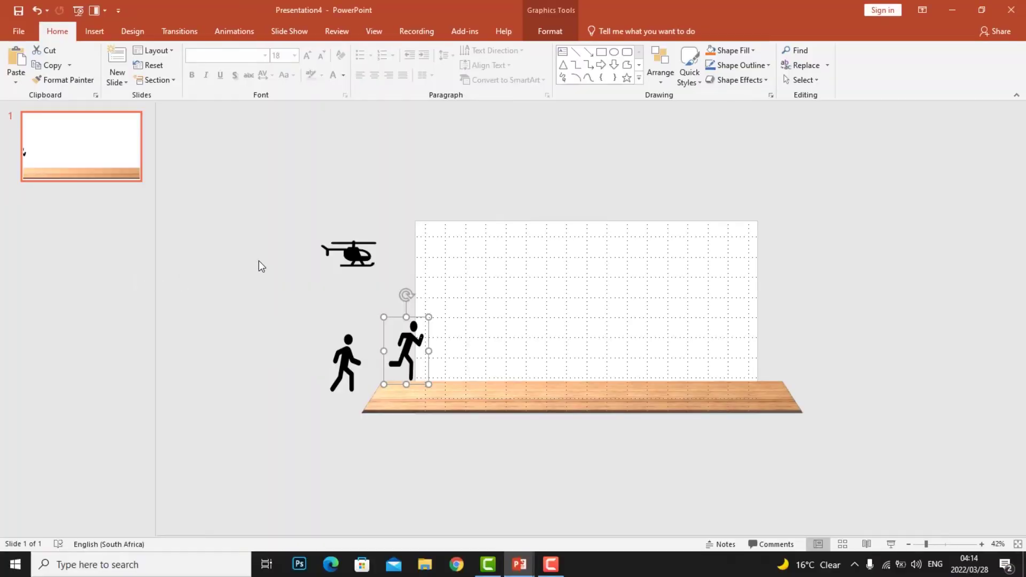
Move the walking figure up and right to stand just behind the runner
mouse_move(358, 364)
mouse_down()
mouse_move(374, 349)
mouse_move(409, 348)
mouse_move(365, 363)
mouse_up()
click(385, 265)
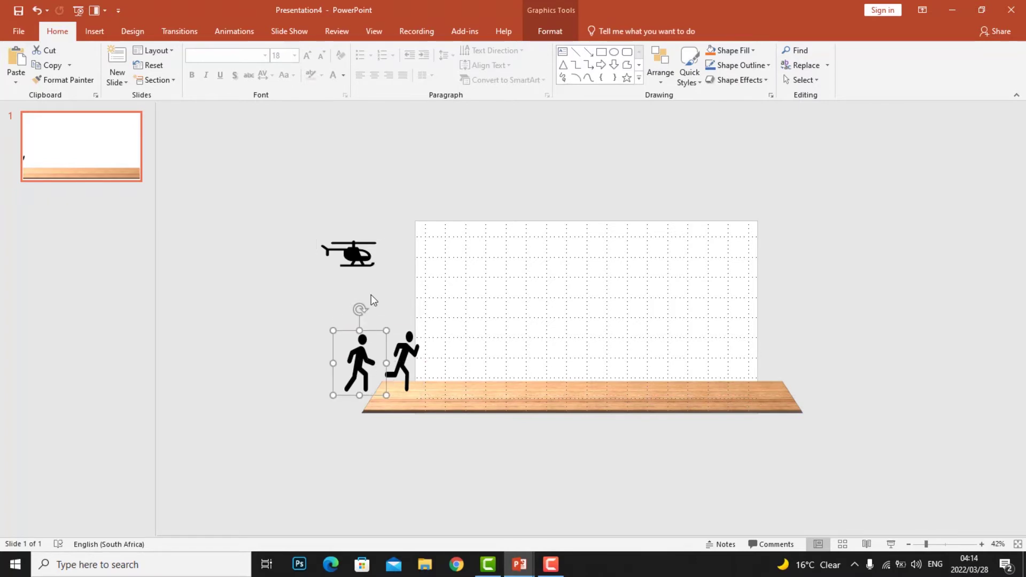
click(78, 156)
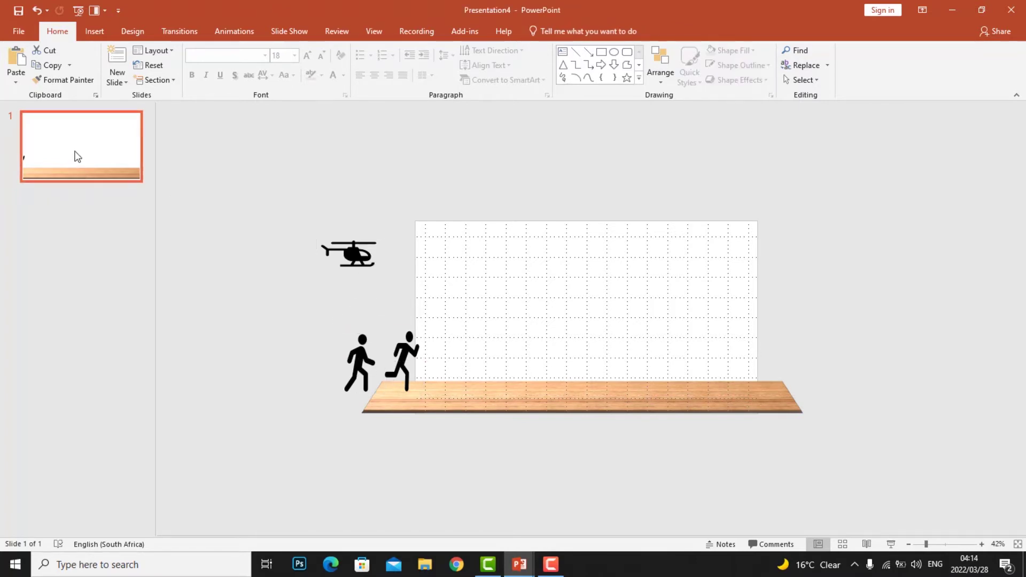
Duplicate slide 1 and move the walking figure onto the slide just ahead of the runner
right_click(77, 156)
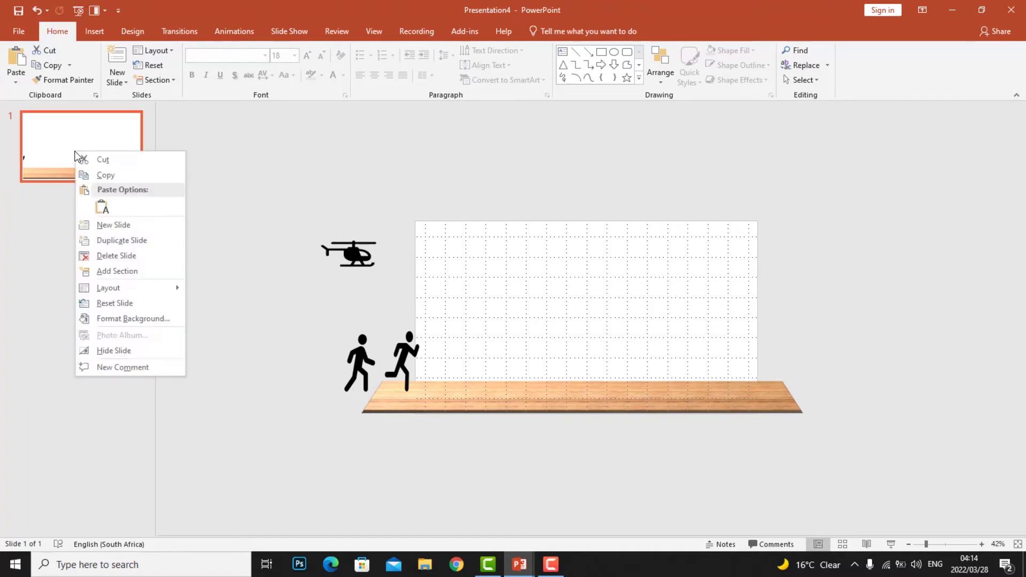
click(107, 241)
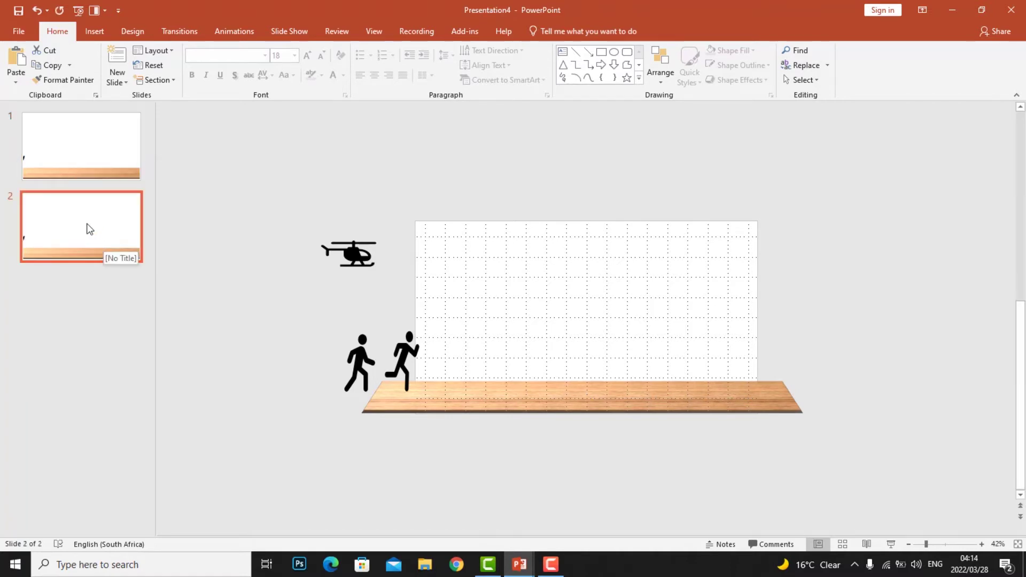
drag(364, 368, 438, 358)
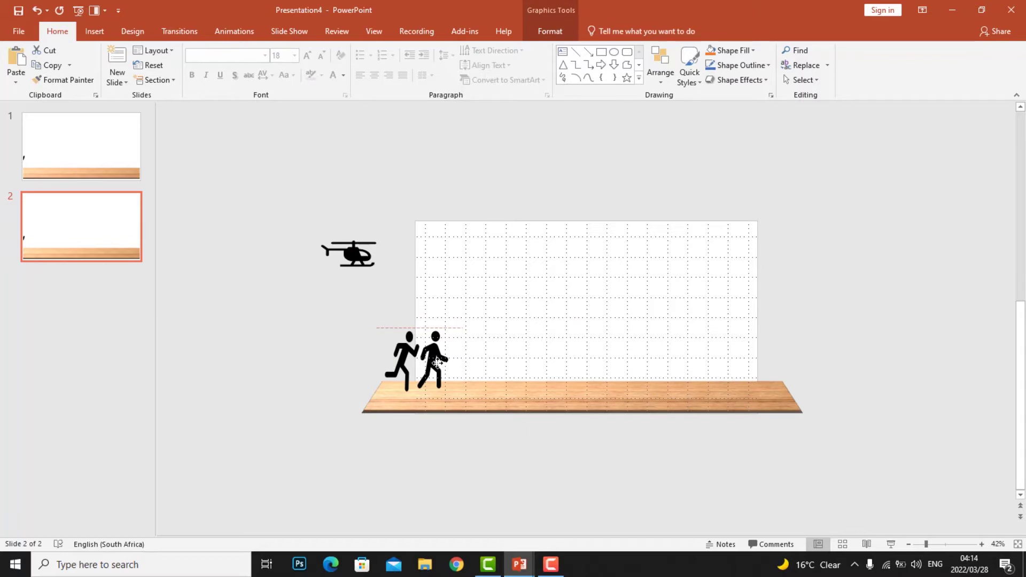
drag(437, 363, 437, 366)
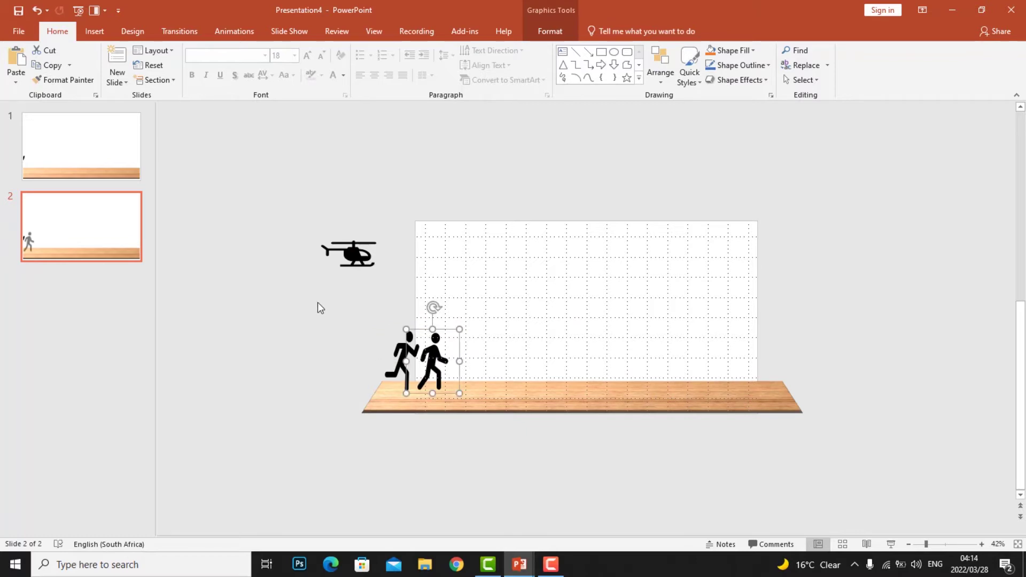
Duplicate slide 2 and shift the runner and helicopter further right onto the slide
right_click(76, 232)
click(122, 320)
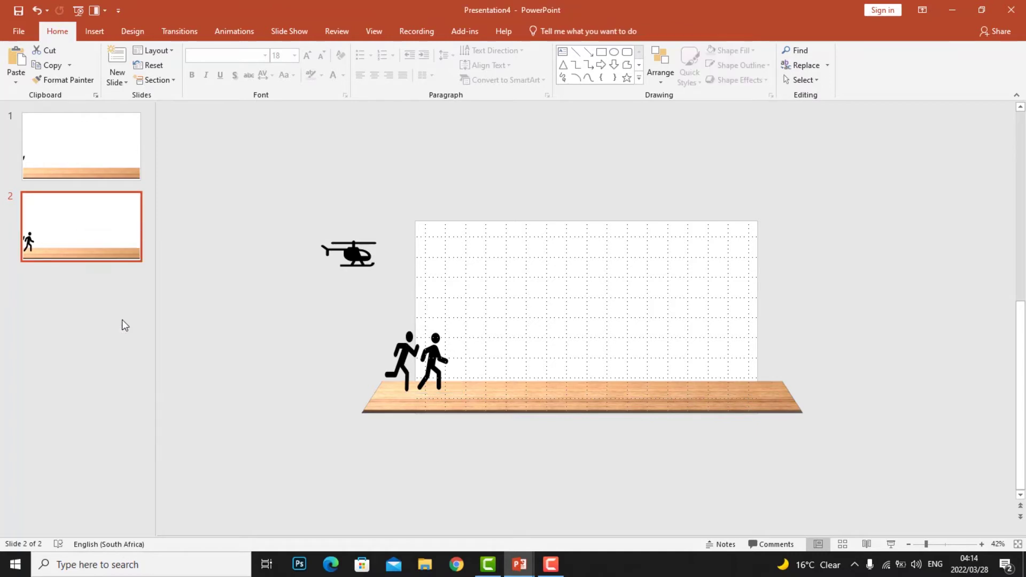
drag(409, 364, 466, 358)
drag(362, 260, 406, 267)
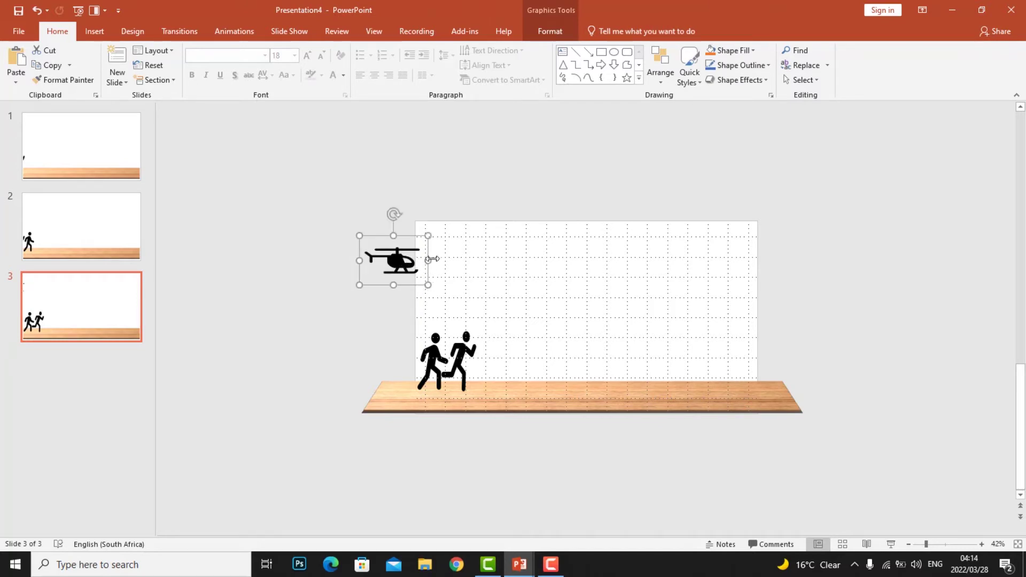
Duplicate slide 3 as slide 4, shifting the trailing figure and the helicopter further right
click(84, 316)
right_click(83, 313)
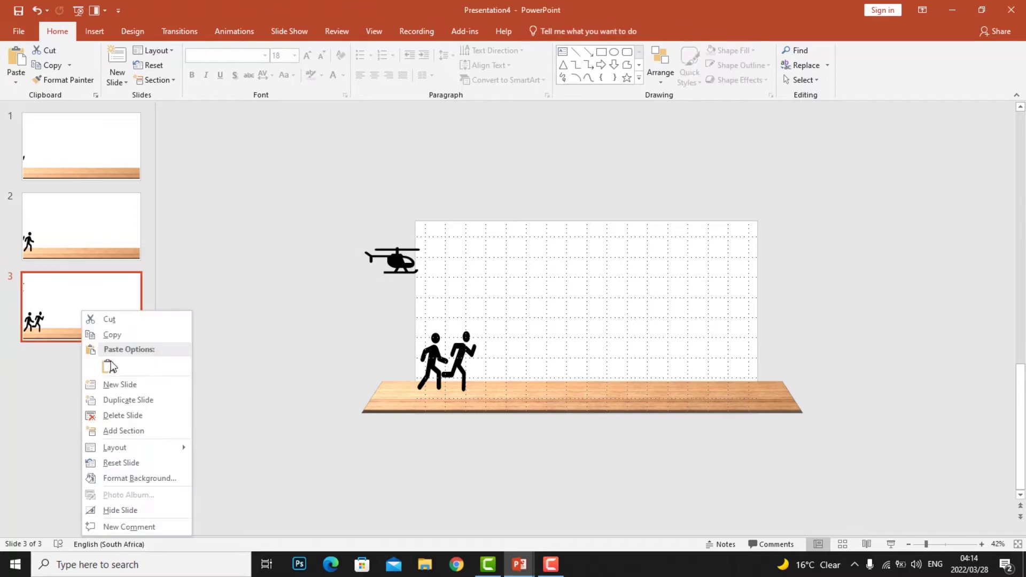
click(121, 401)
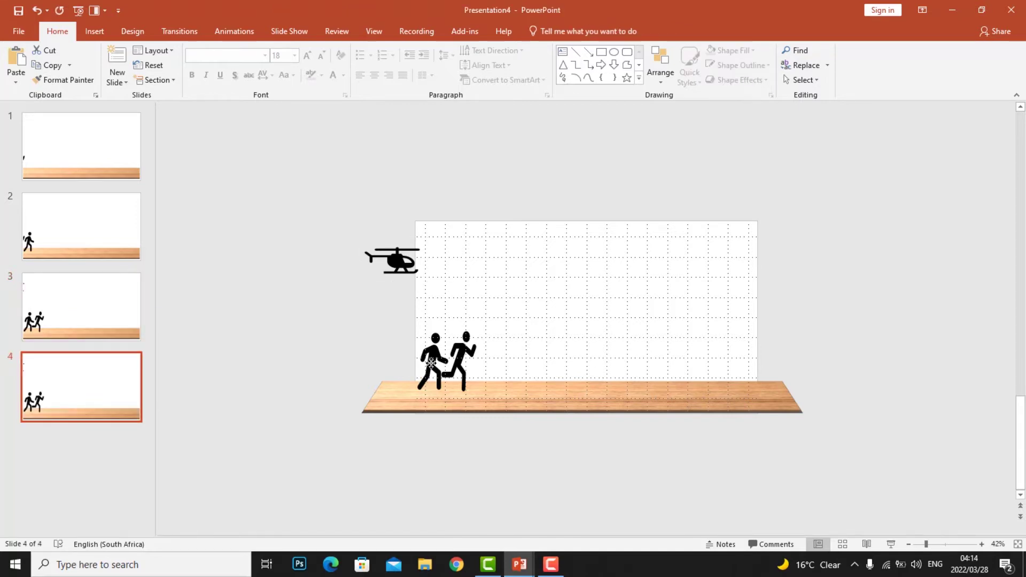
drag(431, 364, 483, 363)
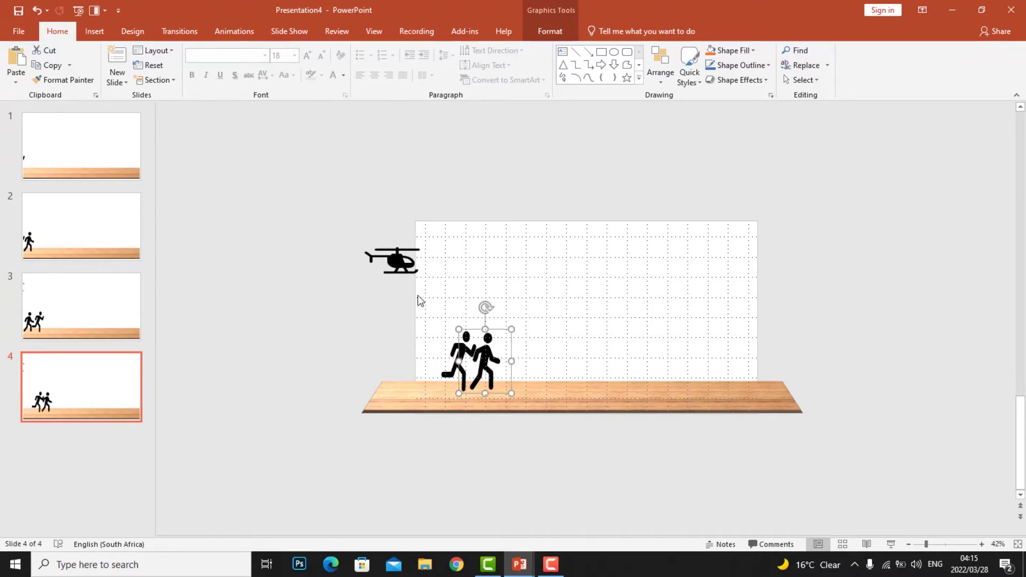
click(400, 268)
drag(400, 267, 412, 271)
Duplicate slide 4 as slide 5, moving the runner past the walker and the helicopter further right
right_click(100, 396)
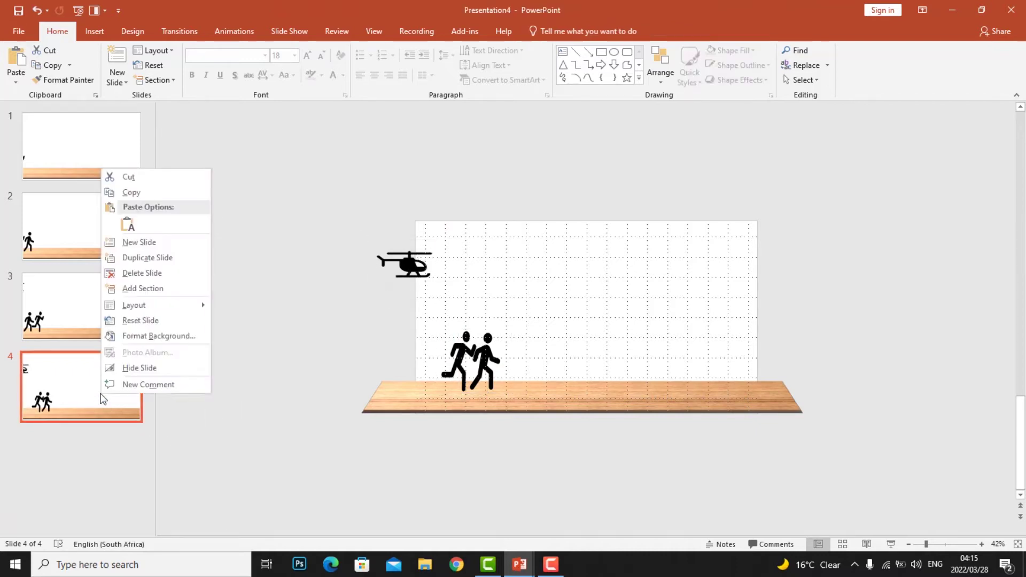
click(147, 257)
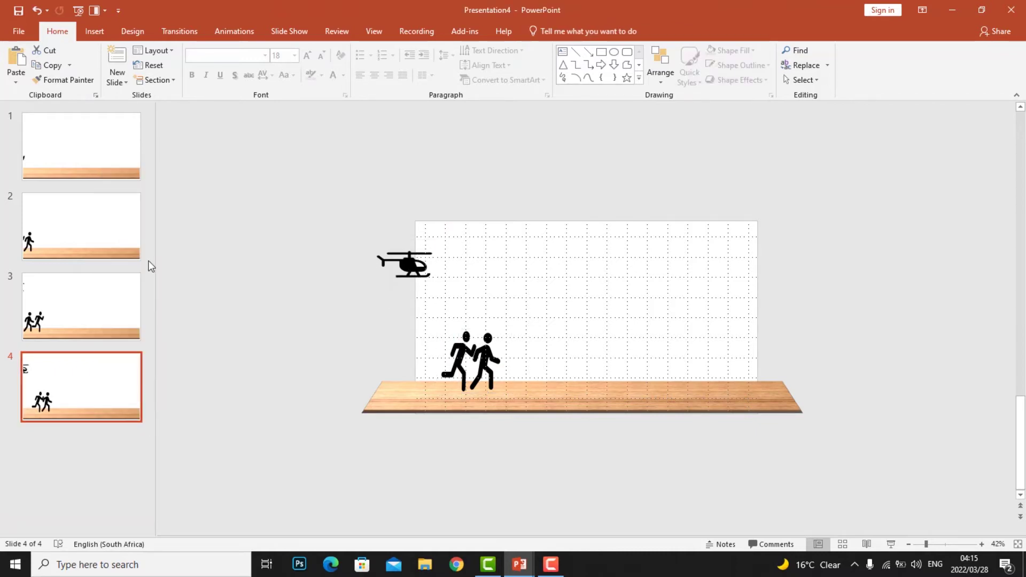
click(455, 365)
drag(456, 365, 509, 366)
drag(413, 270, 431, 274)
click(108, 467)
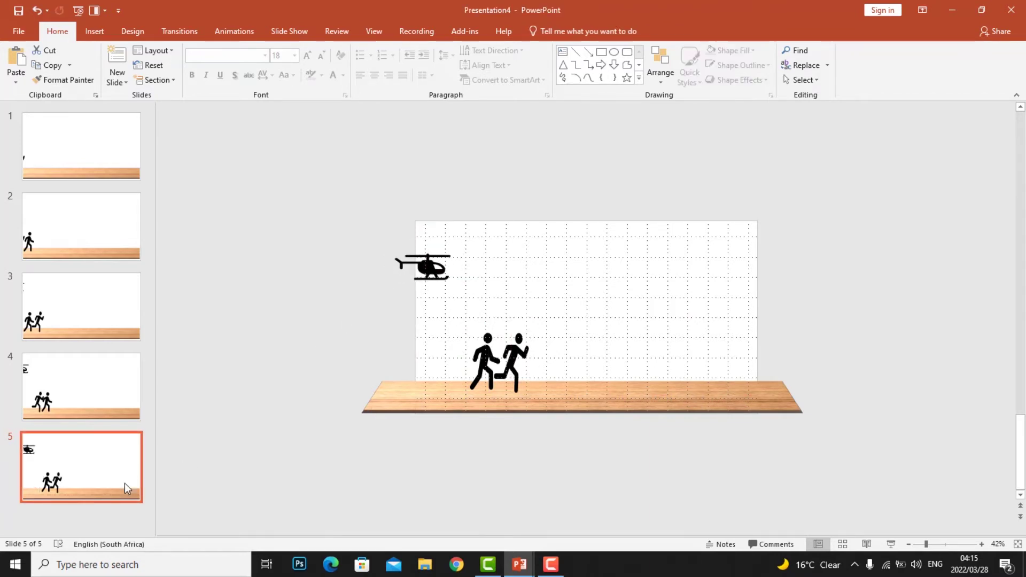